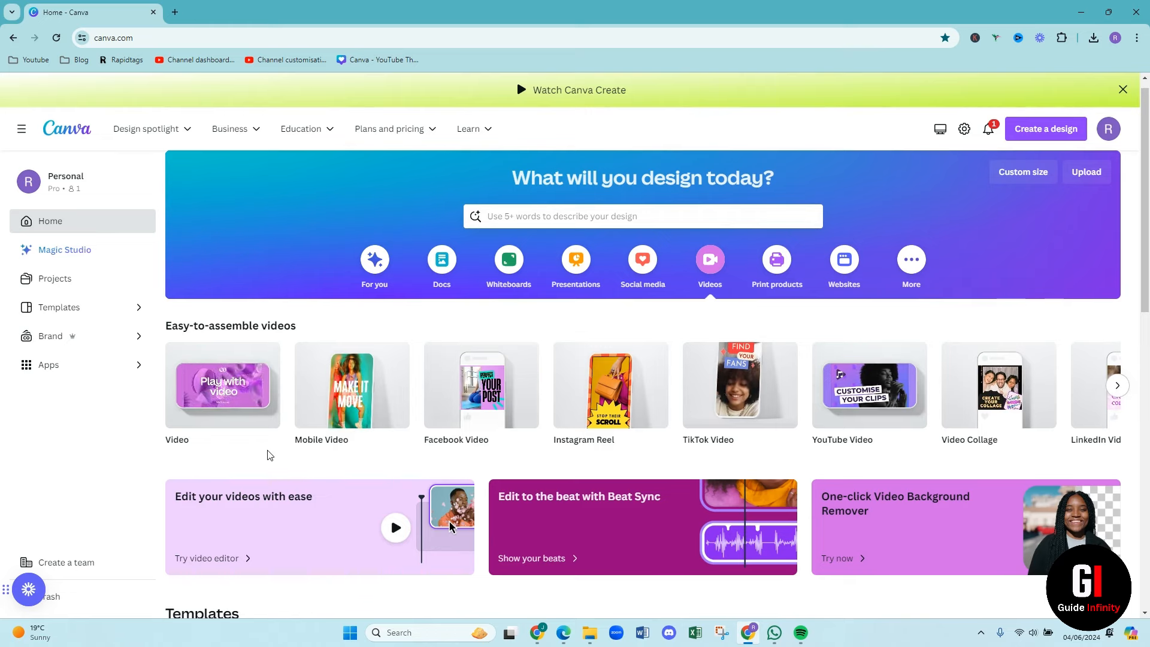
# Step: Create a blank 1920 × 1080 px video design and add a second page to its timeline
pyautogui.moveTo(248, 422)
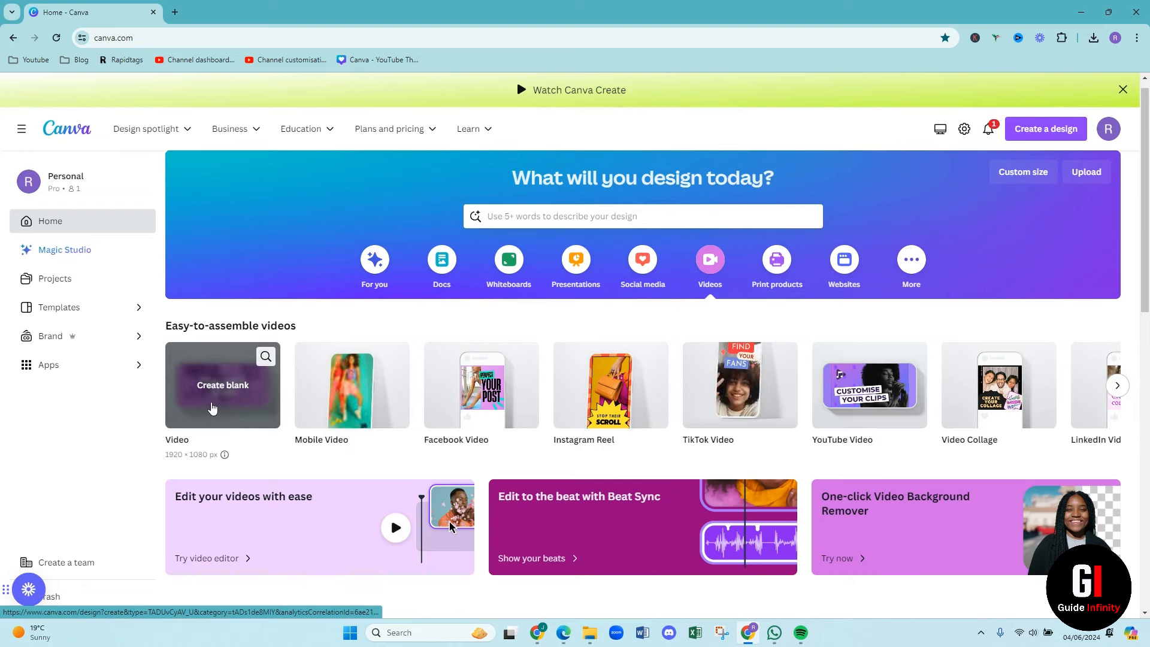
pyautogui.click(242, 414)
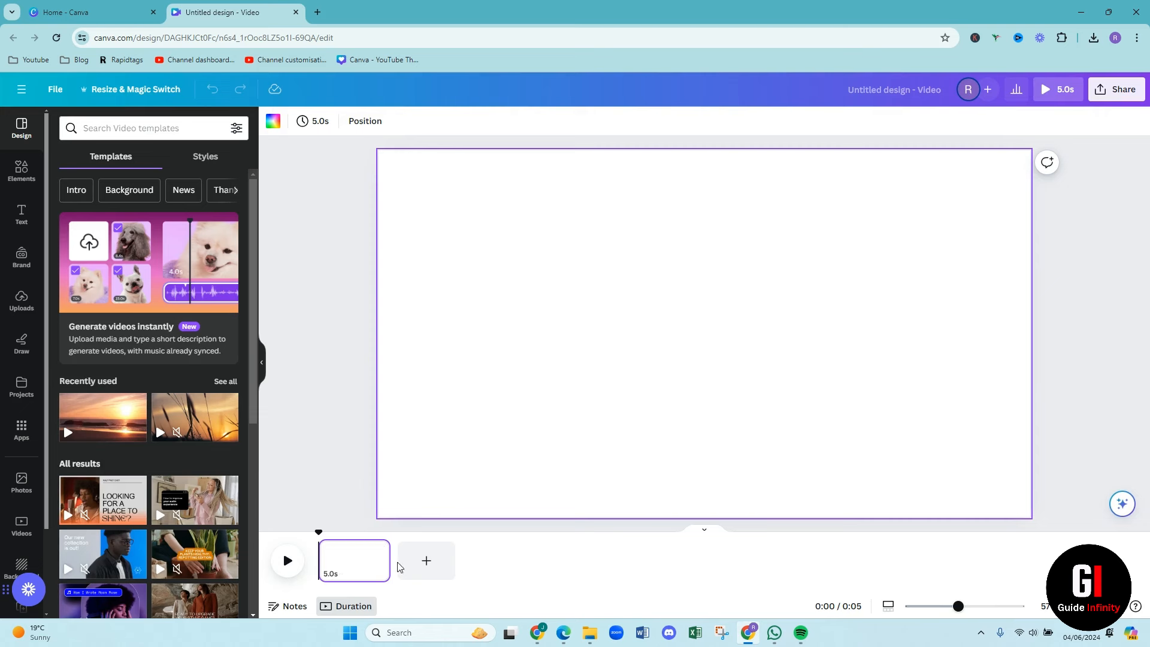
pyautogui.click(420, 568)
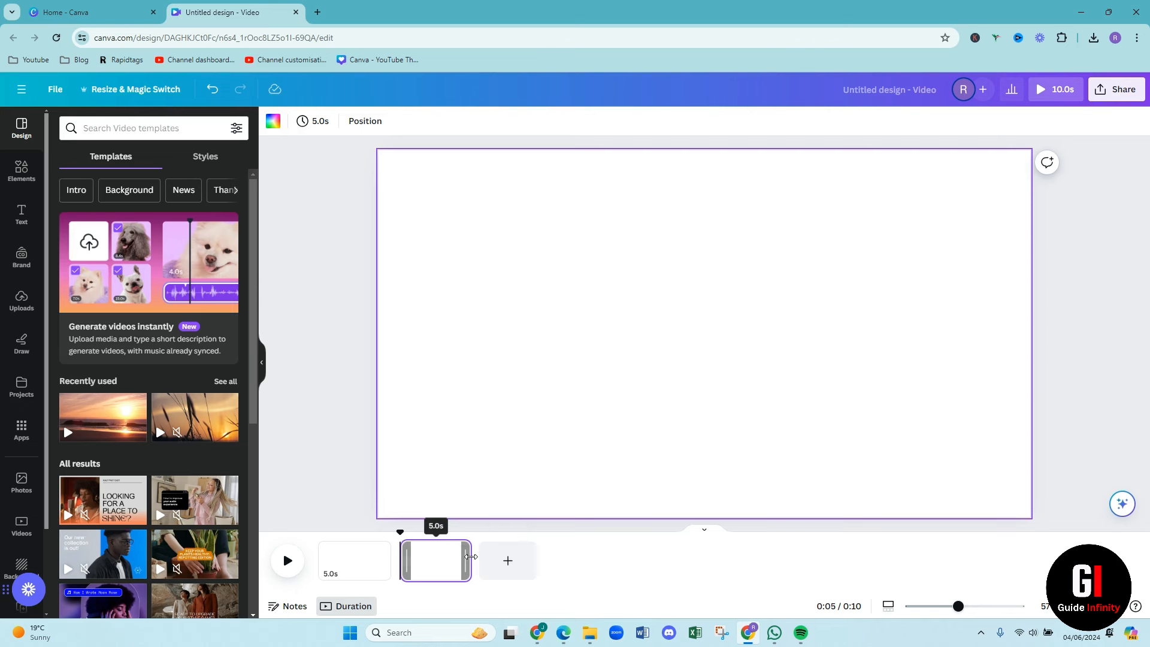
pyautogui.moveTo(472, 556)
pyautogui.mouseDown()
pyautogui.moveTo(443, 556)
pyautogui.moveTo(499, 556)
pyautogui.moveTo(457, 556)
pyautogui.moveTo(471, 557)
pyautogui.mouseUp()
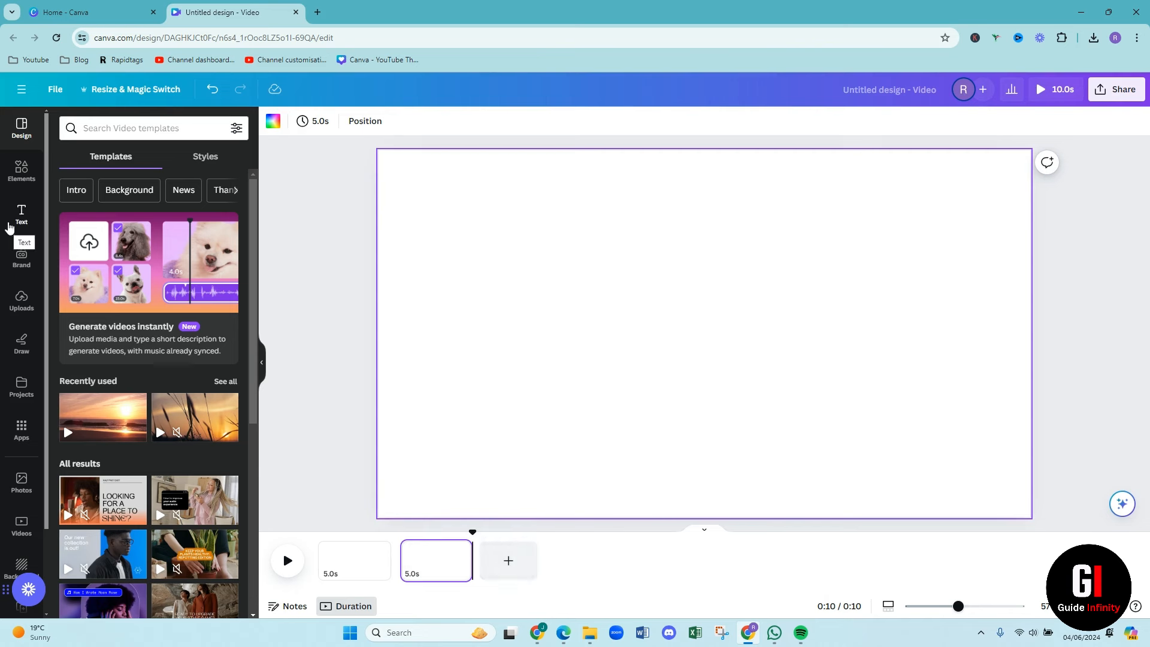
# Step: On the first page, search the elements for garden and insert the graphic of a meadow with blue sky and hearts
pyautogui.click(353, 566)
pyautogui.click(352, 566)
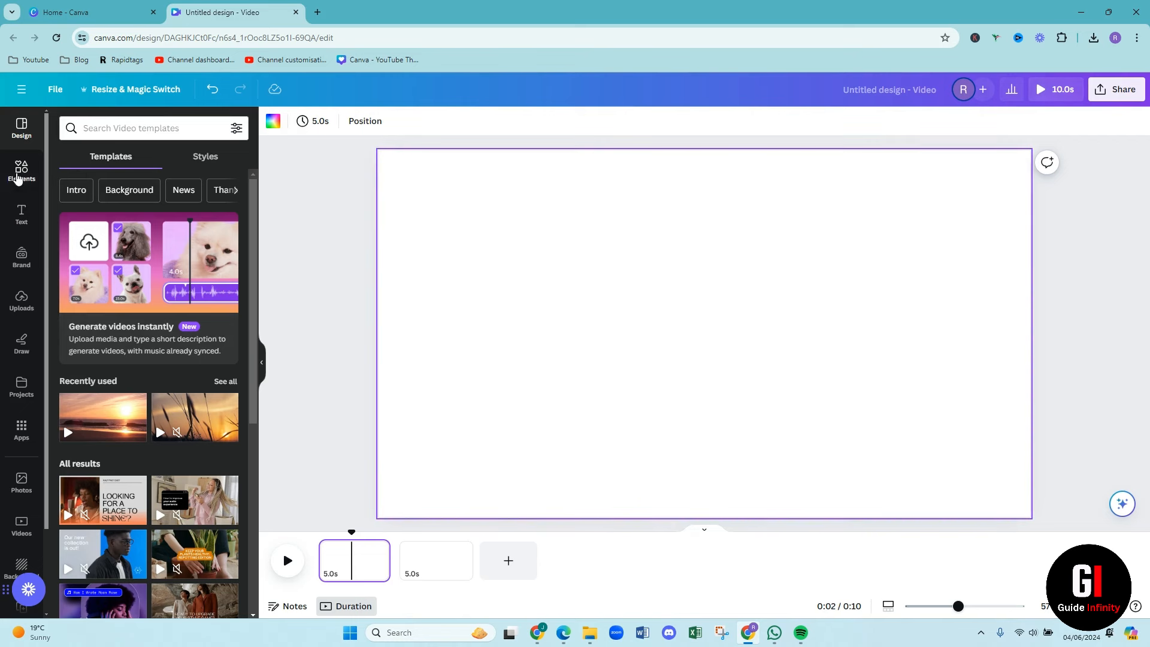
pyautogui.click(19, 172)
pyautogui.click(146, 131)
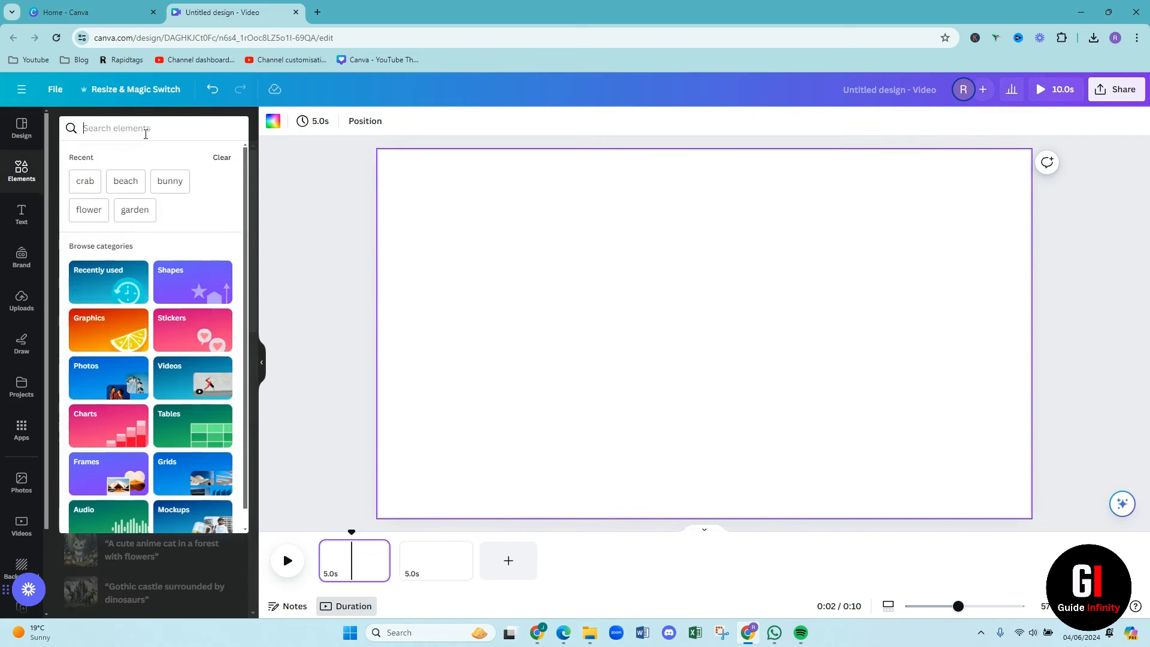
pyautogui.click(139, 208)
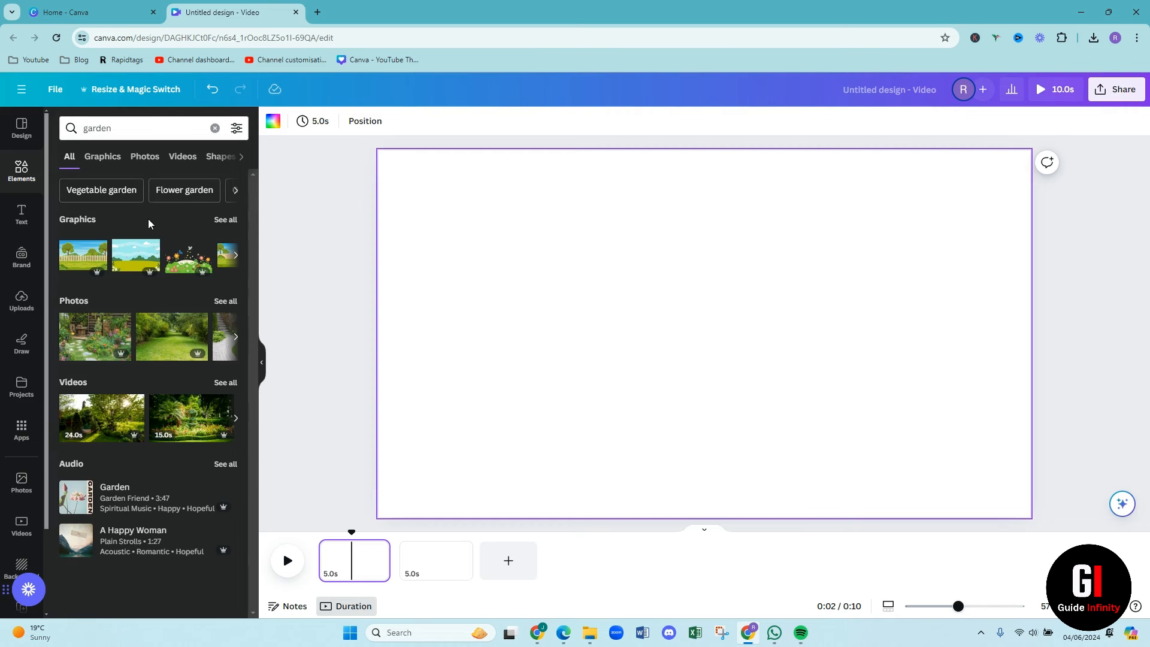
pyautogui.click(136, 255)
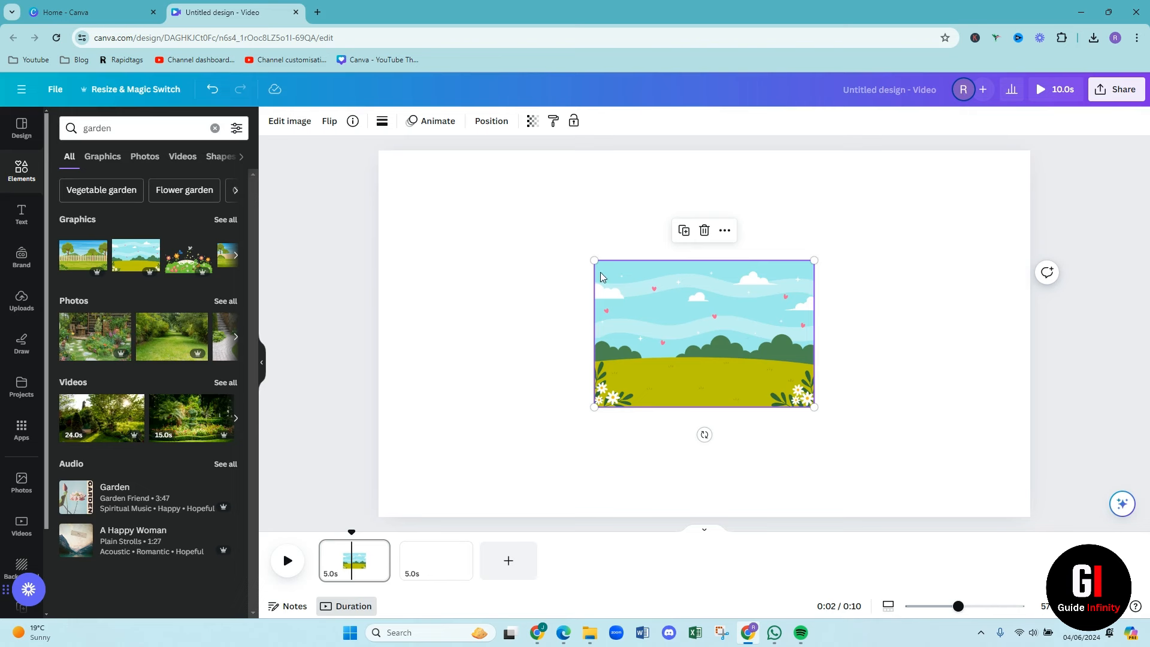
# Step: Enlarge the garden graphic to cover the whole page and shift it up to include the daisies in the lower corners
pyautogui.moveTo(583, 256); pyautogui.dragTo(374, 150)
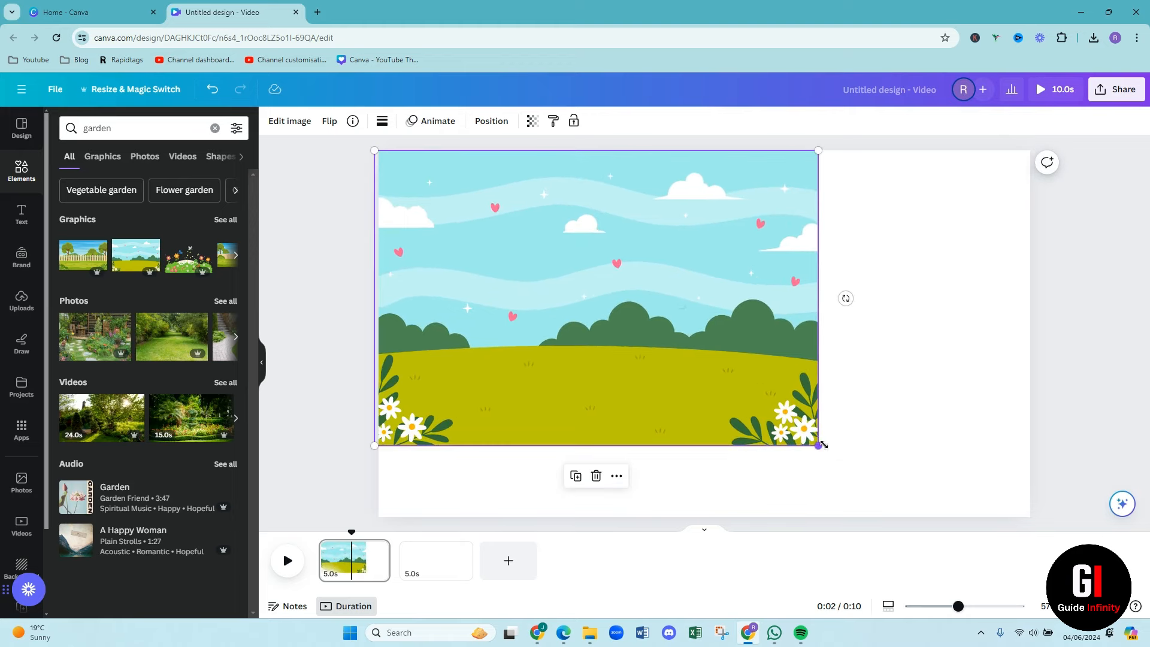
pyautogui.moveTo(823, 444); pyautogui.dragTo(1078, 521)
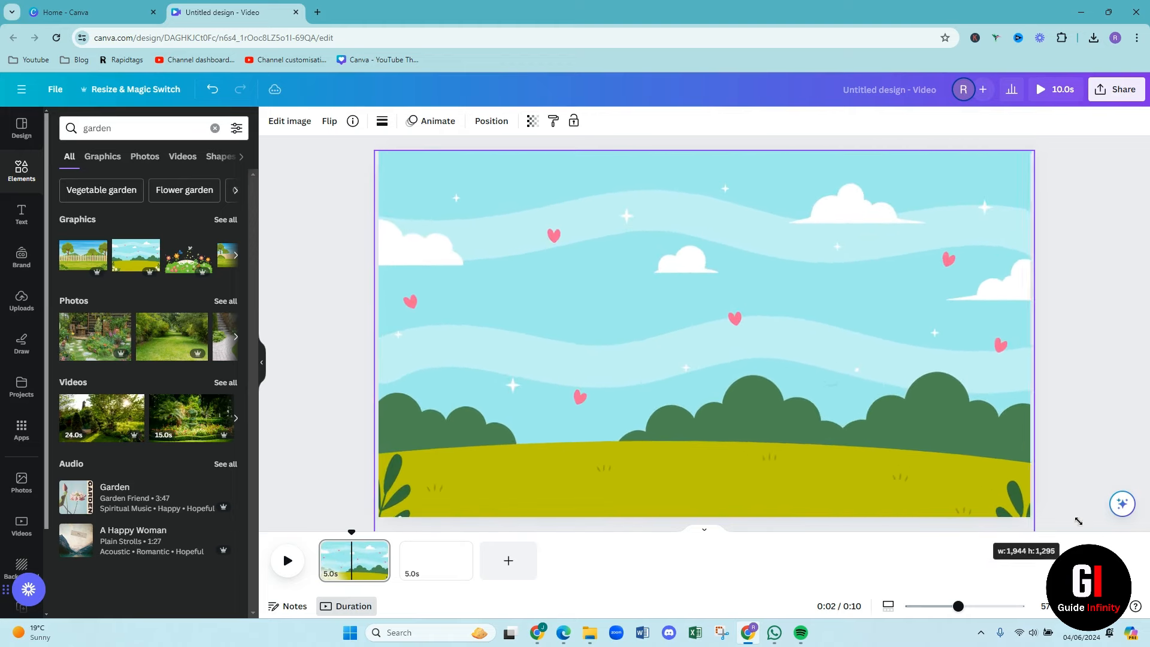
pyautogui.moveTo(964, 444); pyautogui.dragTo(980, 416)
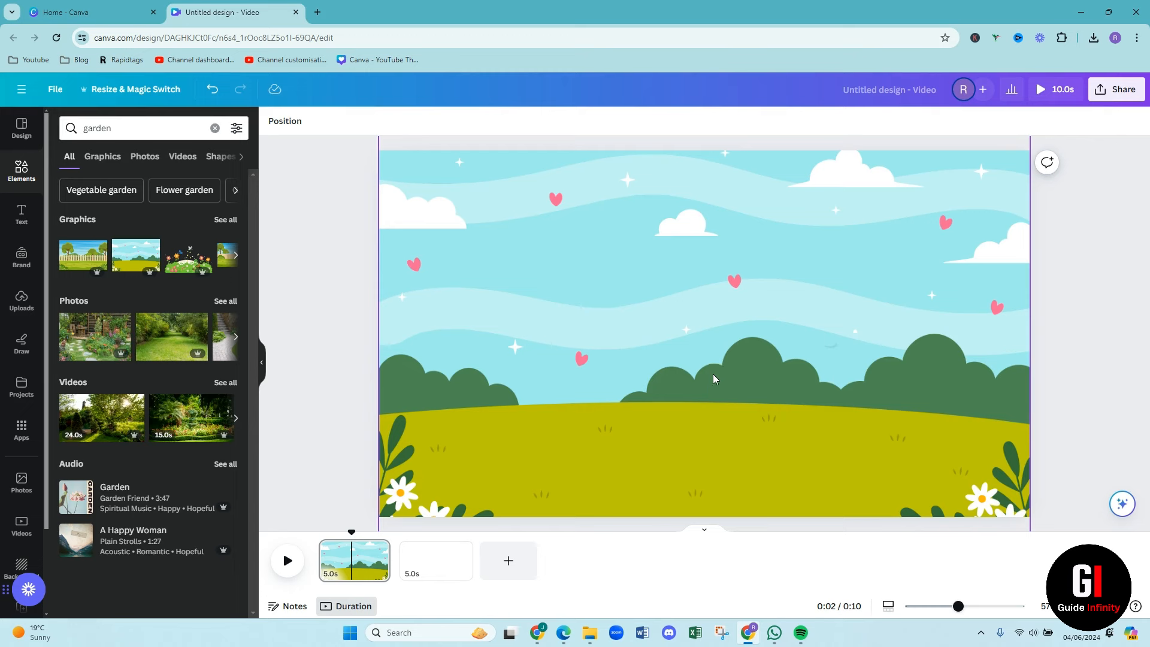
# Step: Search the elements for flower, insert the purple flower with a stem, and shrink it to about half its size
pyautogui.click(214, 128)
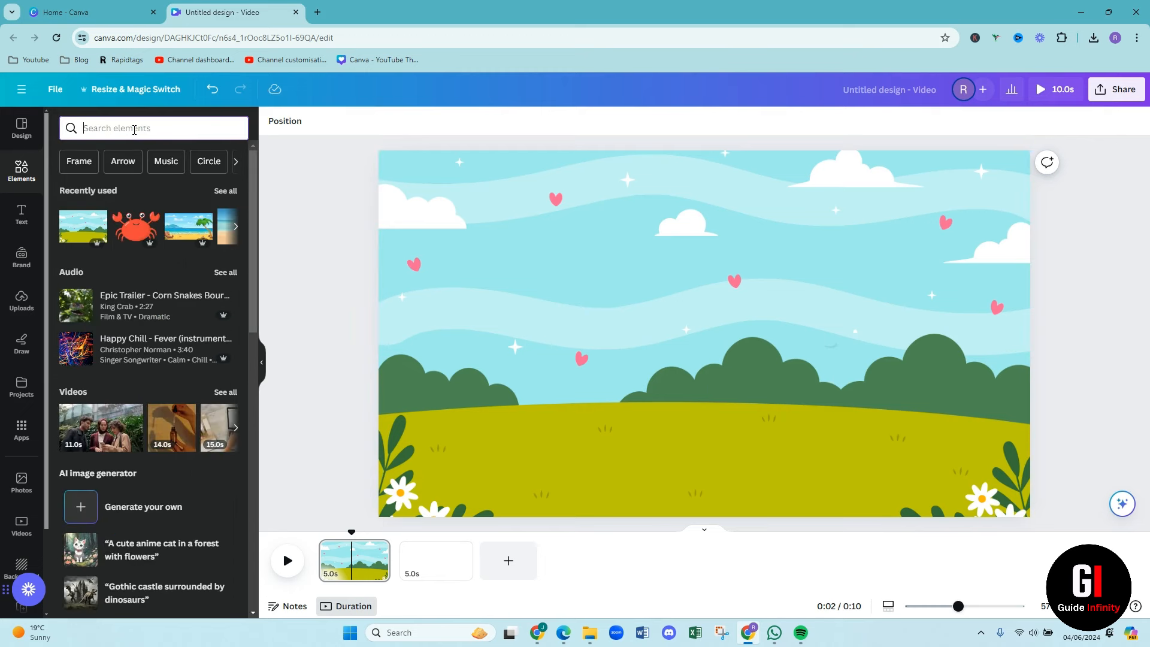
pyautogui.write('flower')
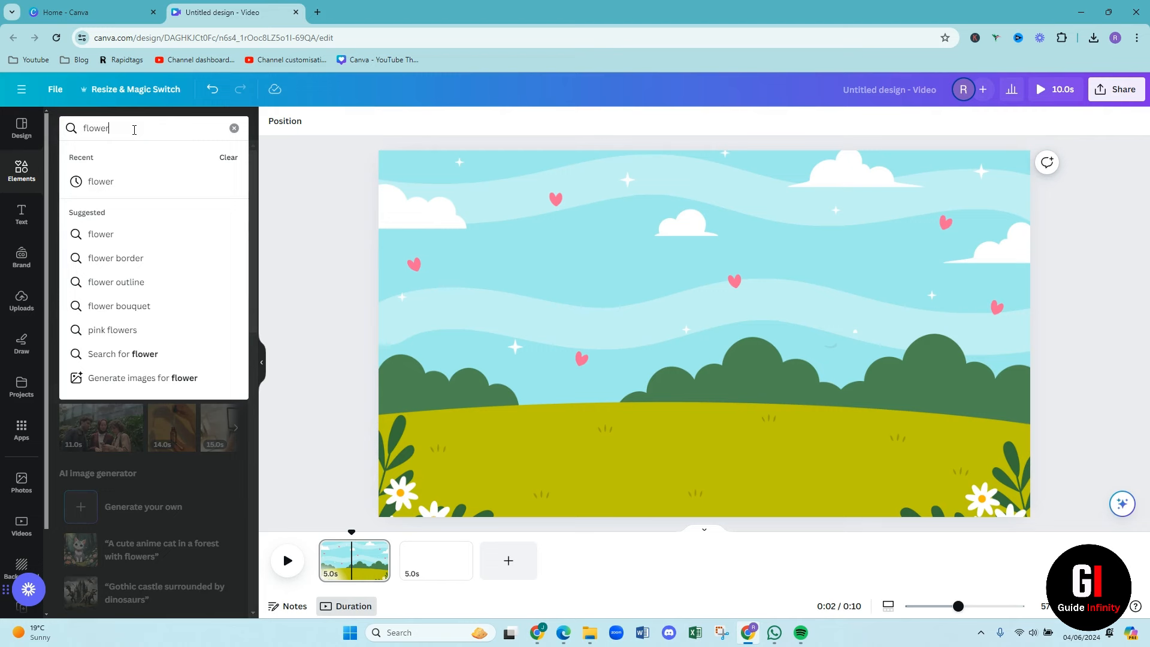
pyautogui.press('Return')
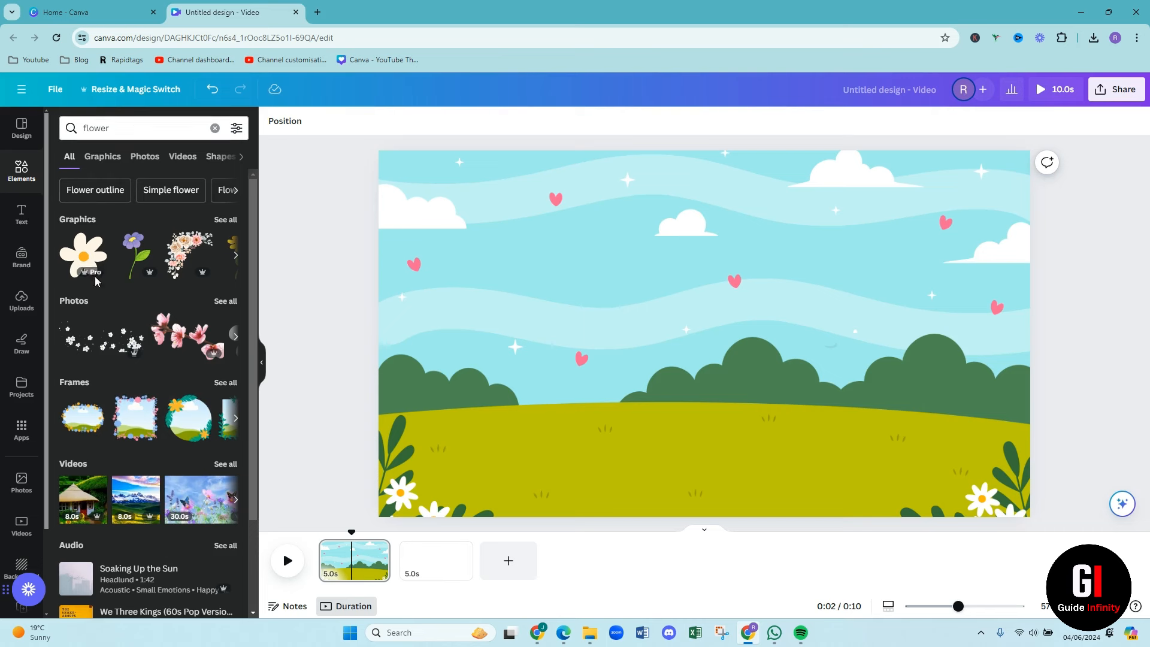
pyautogui.click(133, 271)
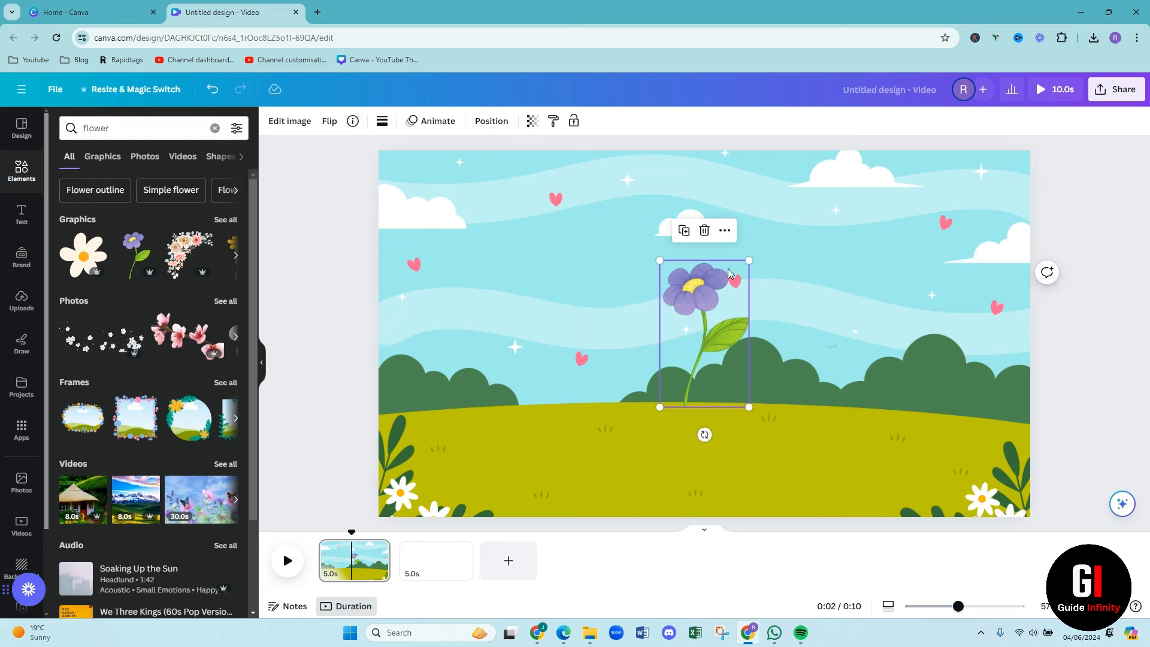
pyautogui.moveTo(748, 260); pyautogui.dragTo(714, 381)
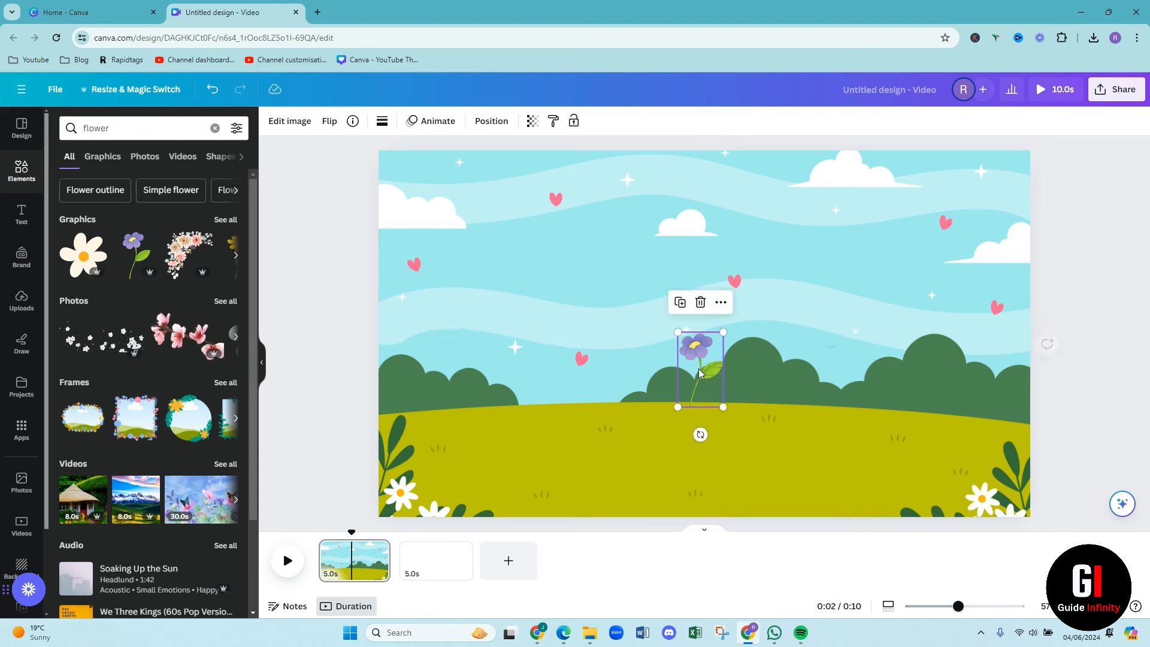
# Step: Duplicate the purple flower twice and space the copies in a row to its right along the edge of the meadow
pyautogui.click(683, 307)
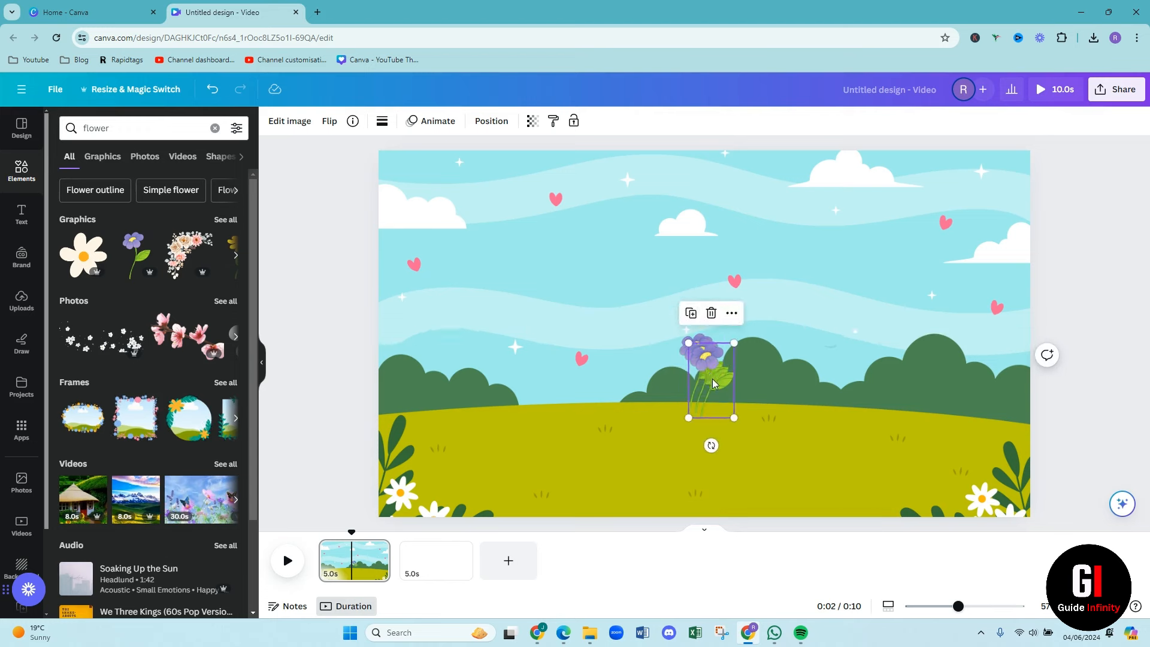
pyautogui.moveTo(707, 373); pyautogui.dragTo(790, 359)
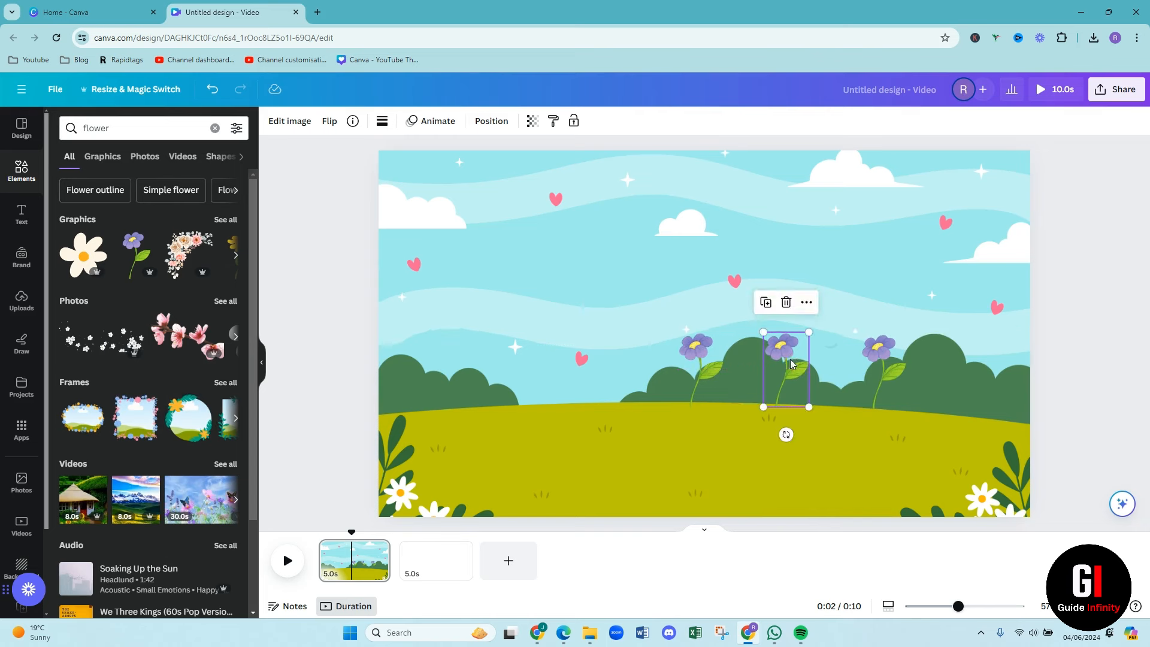
pyautogui.click(631, 357)
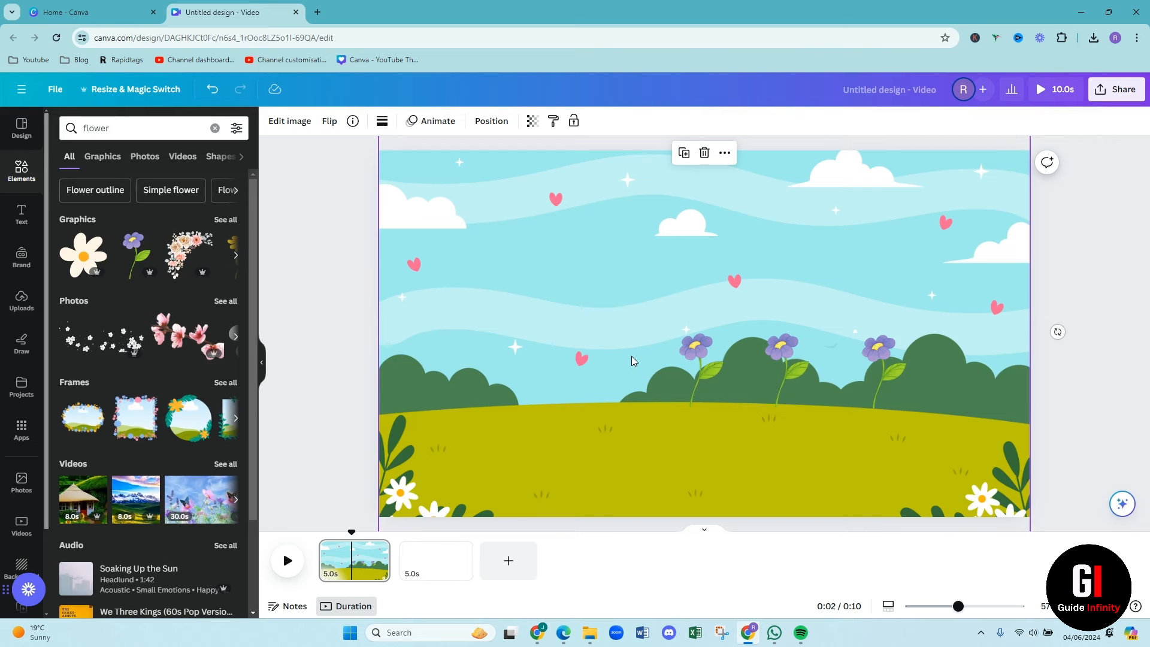
# Step: Apply the Pan element animation to the leftmost flower after trying Rise
pyautogui.click(698, 353)
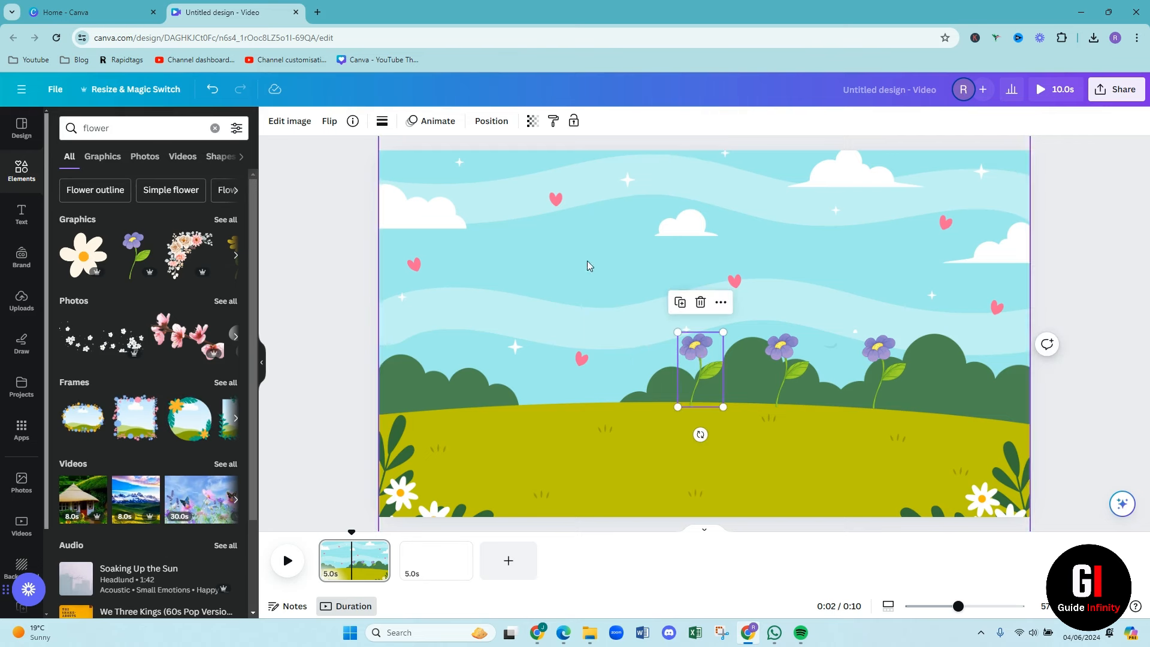
pyautogui.click(440, 131)
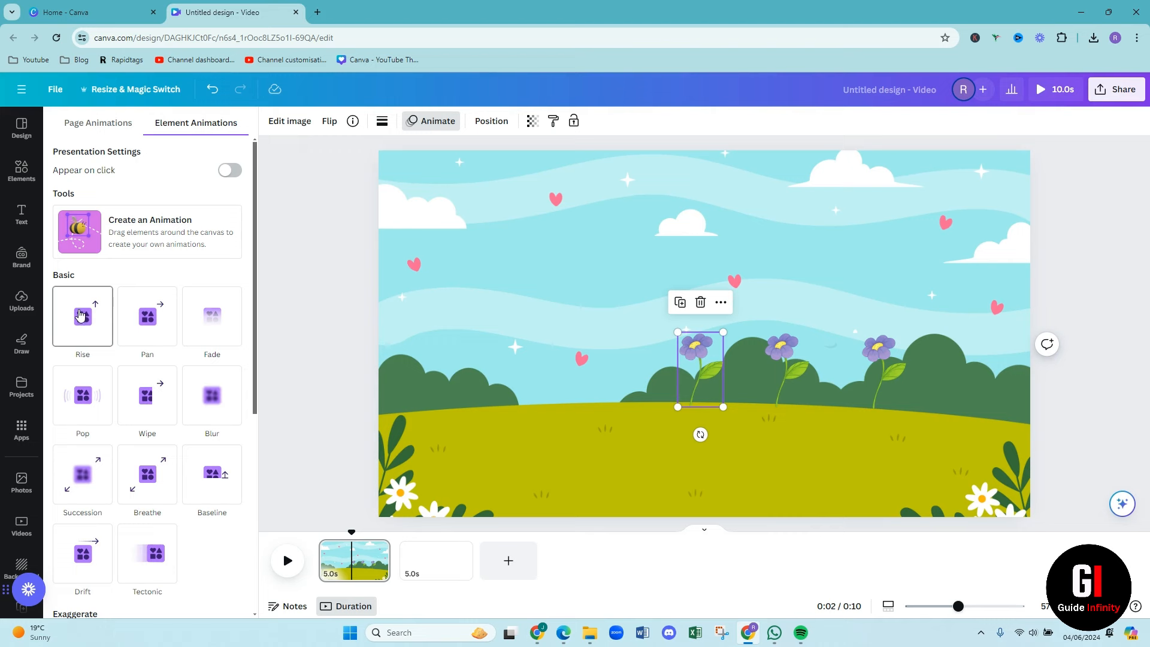
pyautogui.click(81, 315)
pyautogui.click(145, 327)
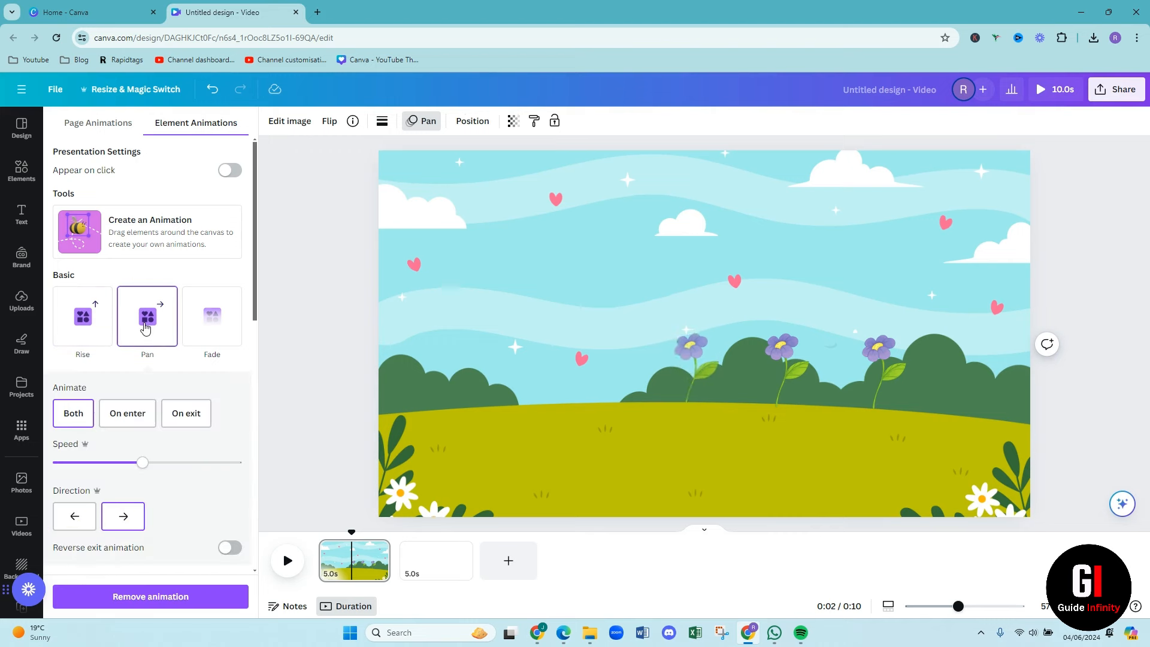
# Step: Add the Wiggle motion effect to the leftmost flower and lower its intensity to near the minimum
pyautogui.scroll(-5, 145, 330)
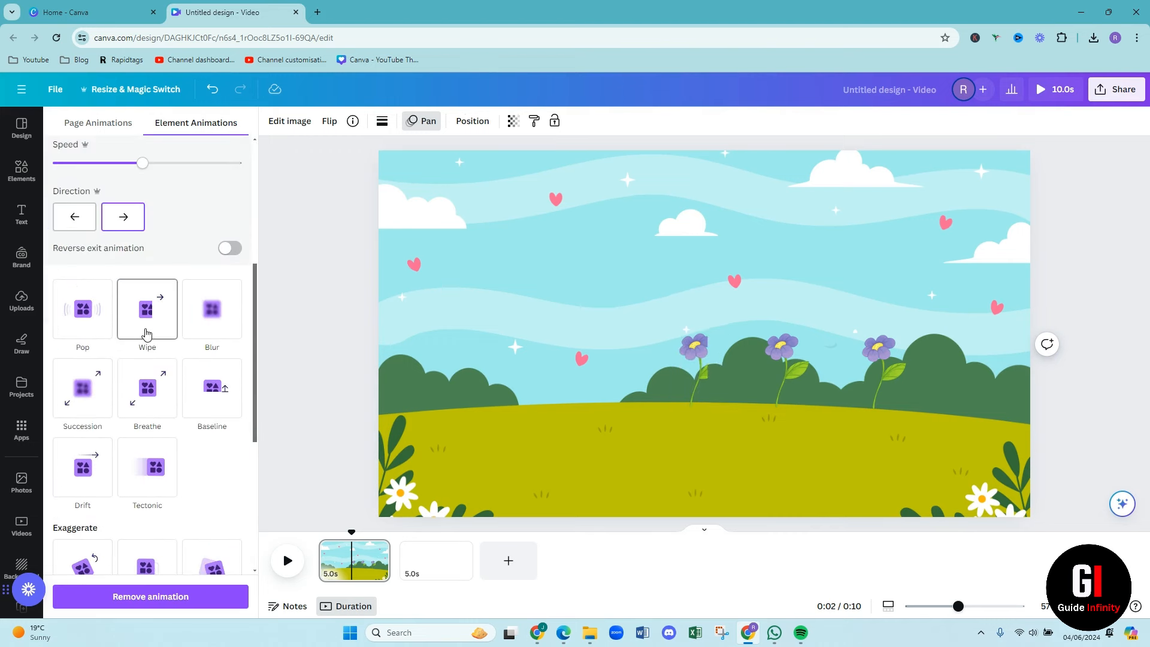
pyautogui.click(90, 326)
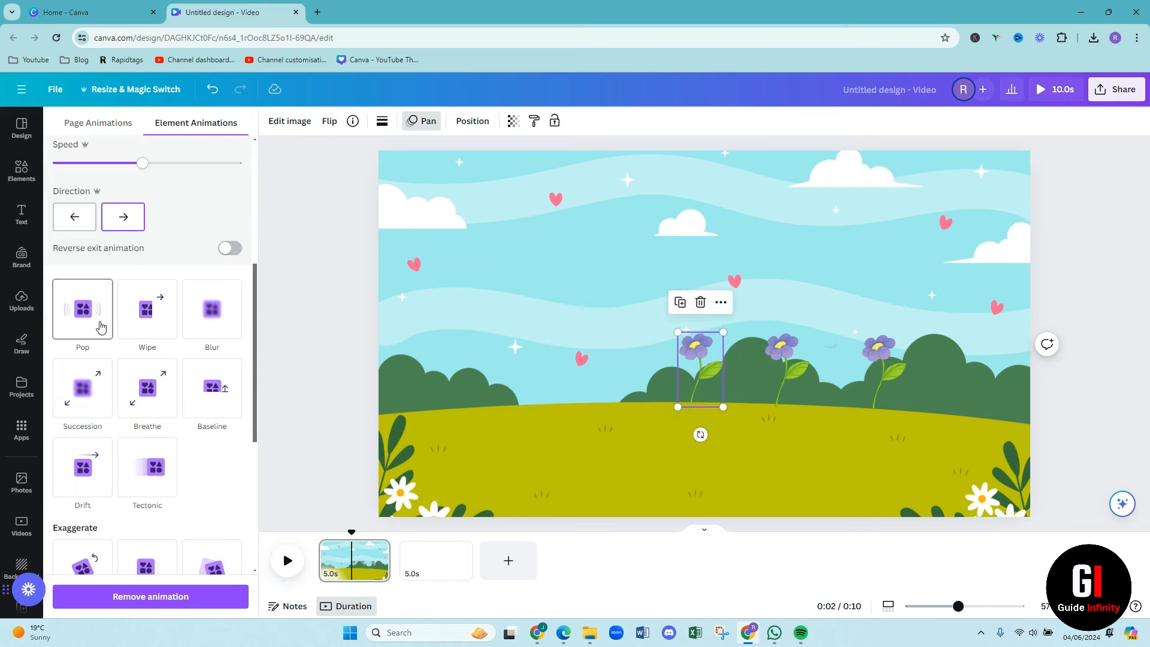
pyautogui.scroll(3, 86, 324)
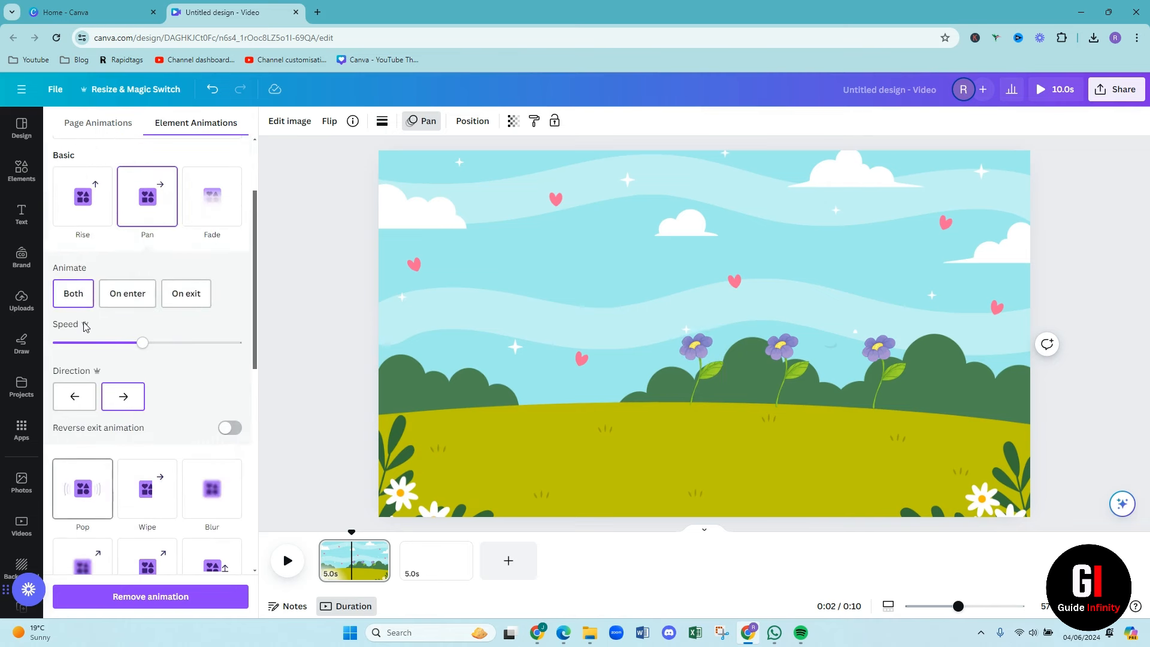
pyautogui.scroll(-4, 86, 323)
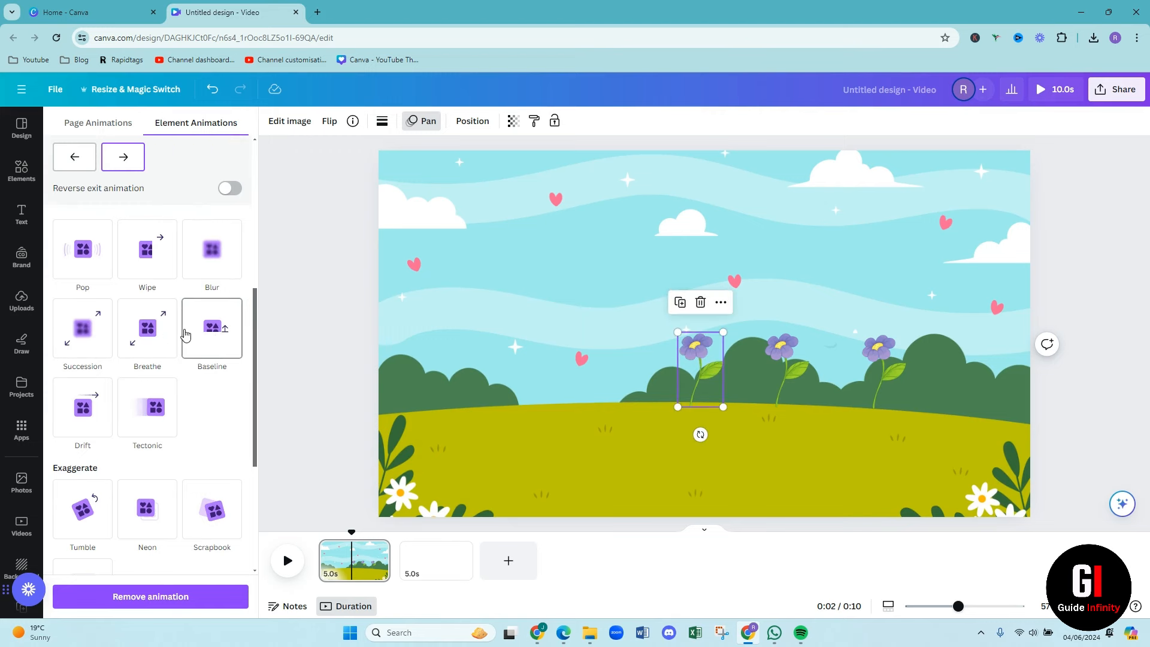
pyautogui.scroll(-1, 186, 333)
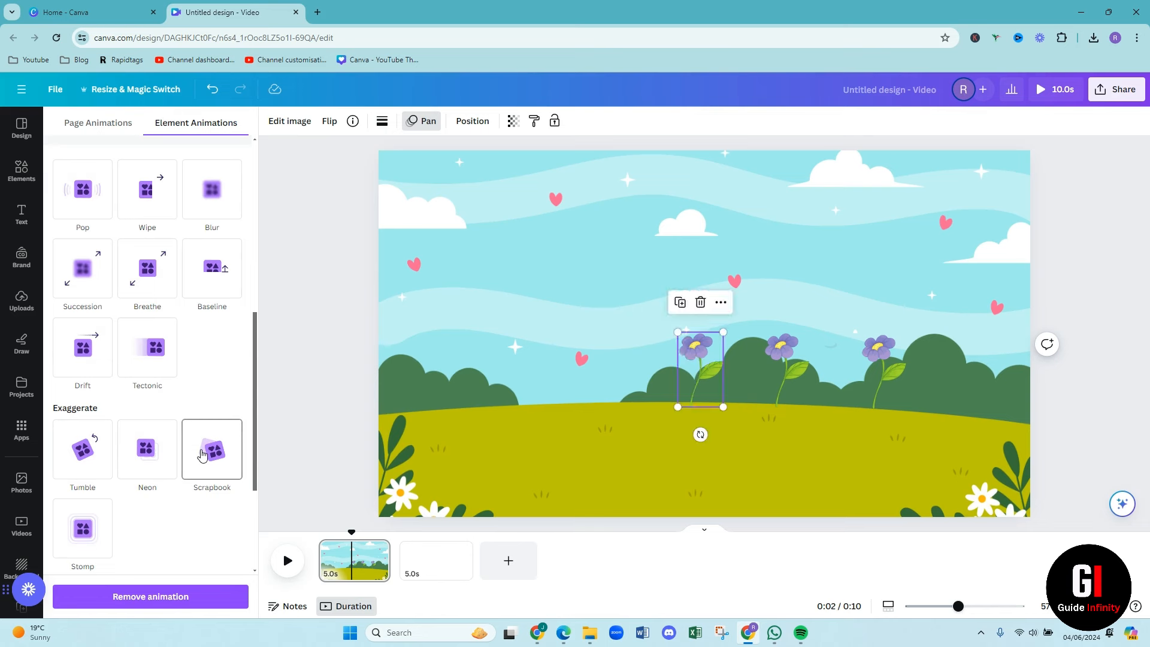
pyautogui.scroll(-3, 171, 365)
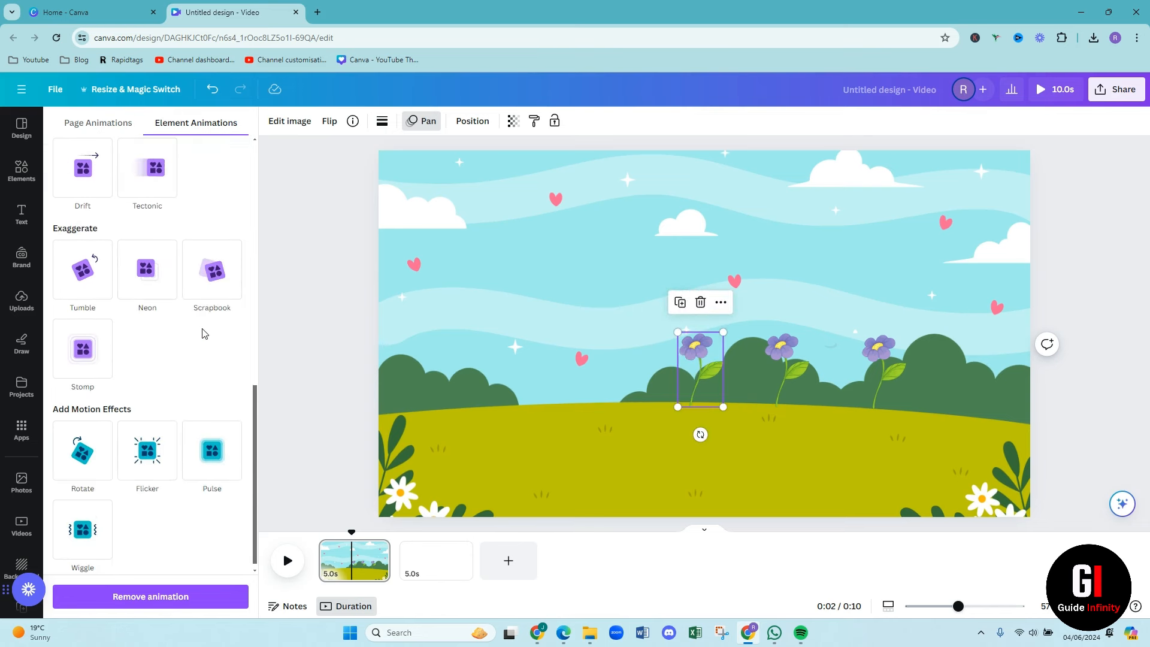
pyautogui.click(90, 527)
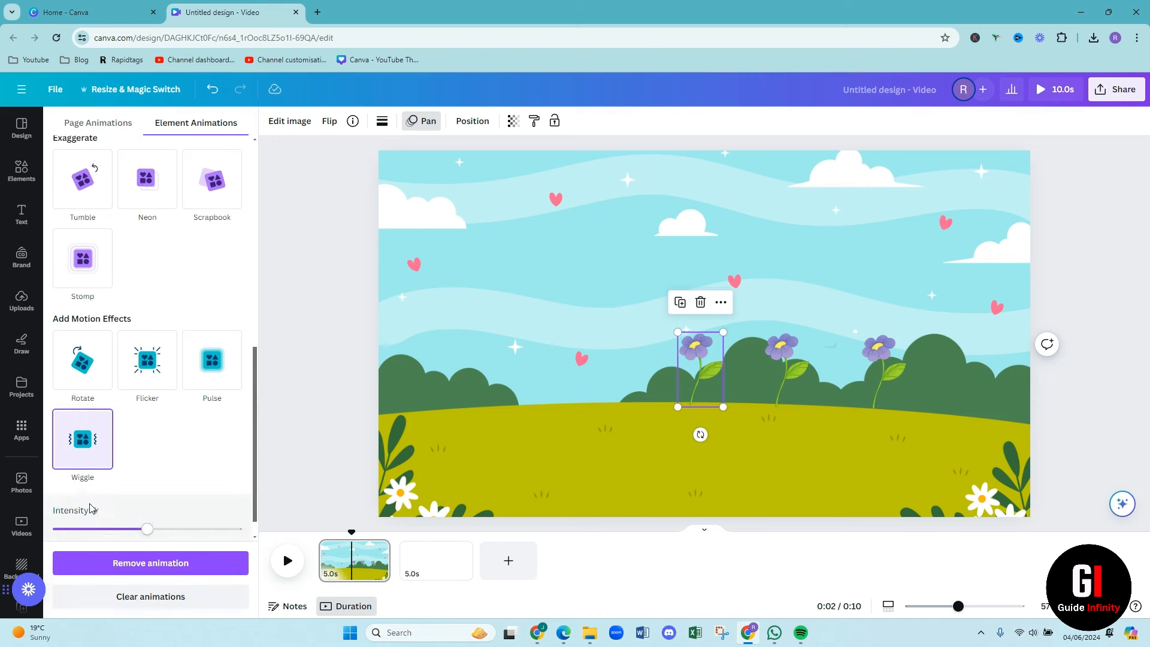
pyautogui.moveTo(145, 528); pyautogui.dragTo(69, 529)
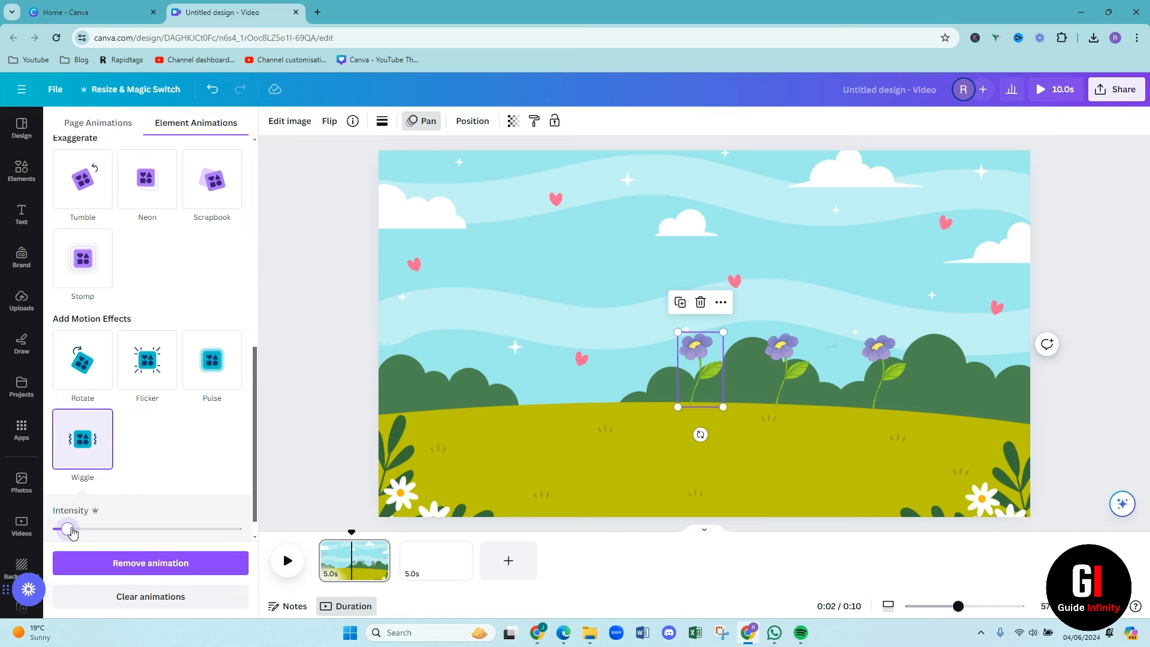
# Step: Add the Wiggle motion effect to the middle and rightmost flowers, each with the intensity lowered to near the minimum
pyautogui.click(790, 378)
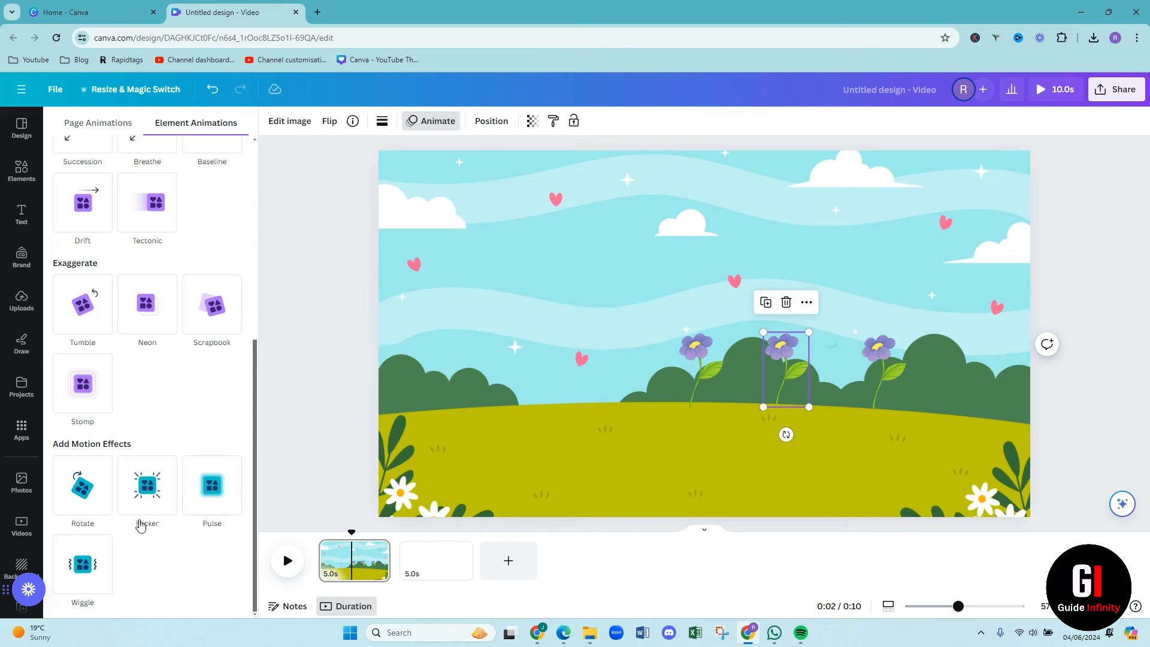
pyautogui.click(84, 565)
pyautogui.moveTo(142, 561); pyautogui.dragTo(73, 562)
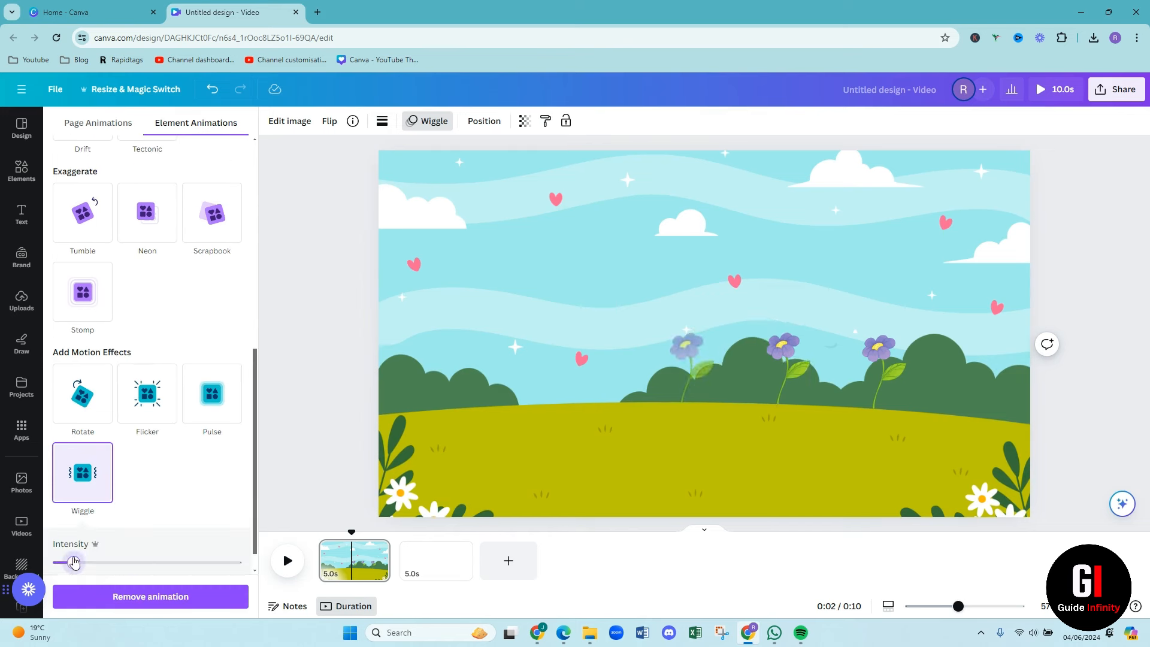
pyautogui.click(890, 359)
pyautogui.click(83, 479)
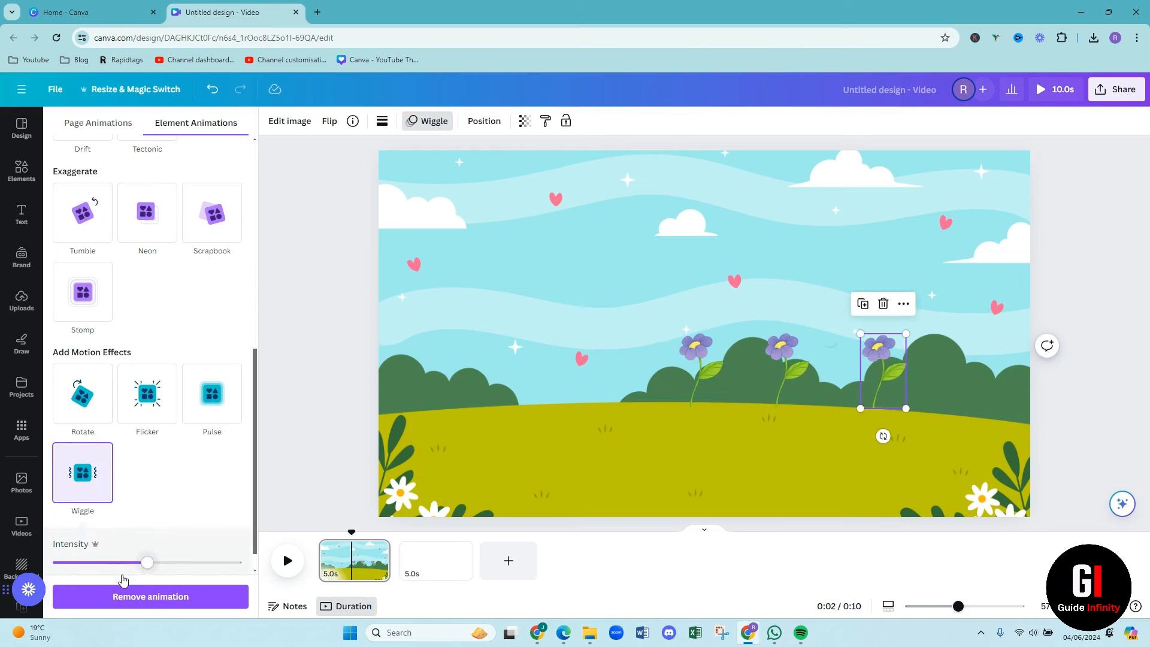
pyautogui.moveTo(147, 562); pyautogui.dragTo(71, 562)
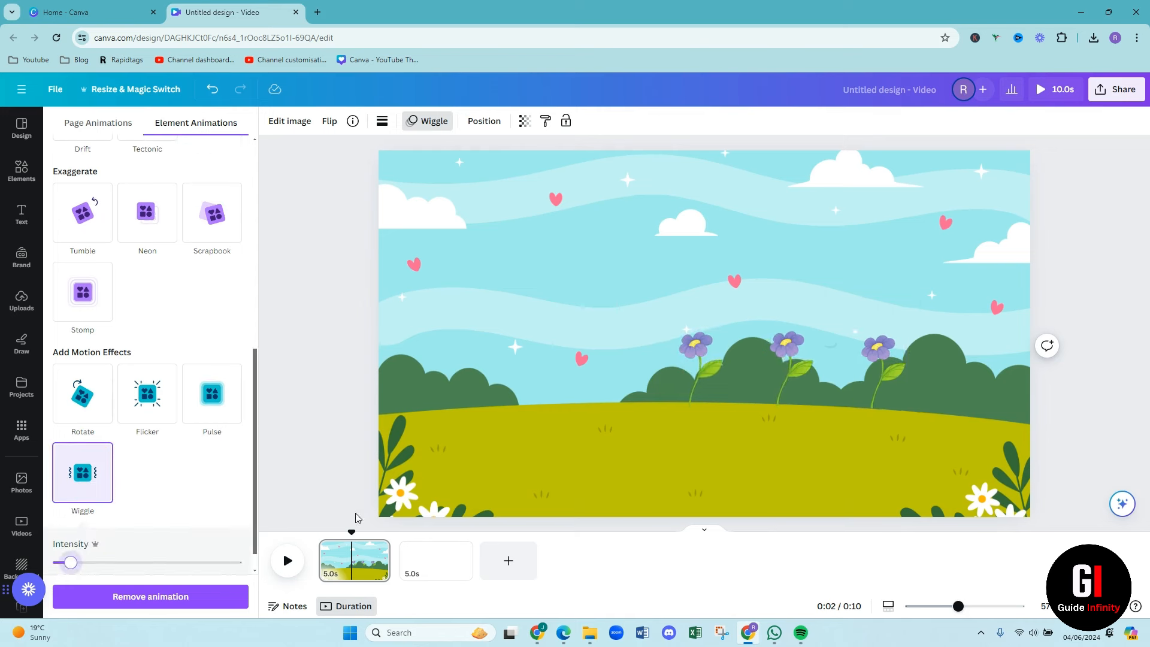
# Step: Play the garden scene from the start to check the flower animations, then return the playhead to the scene's beginning
pyautogui.moveTo(352, 532); pyautogui.dragTo(305, 532)
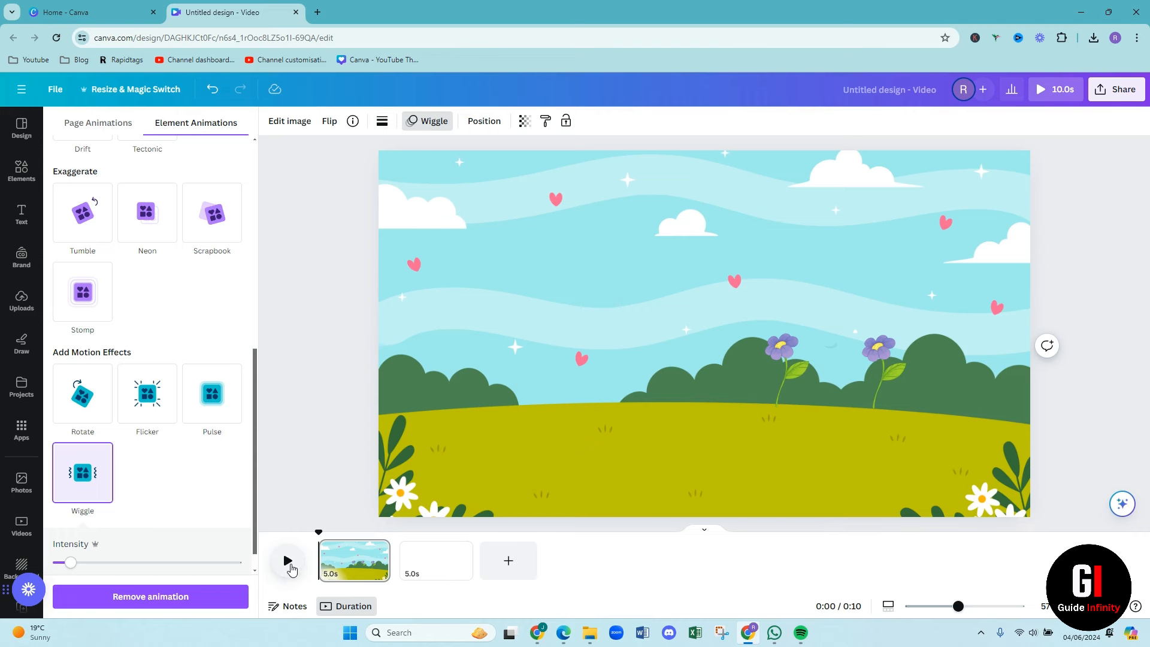
pyautogui.click(288, 561)
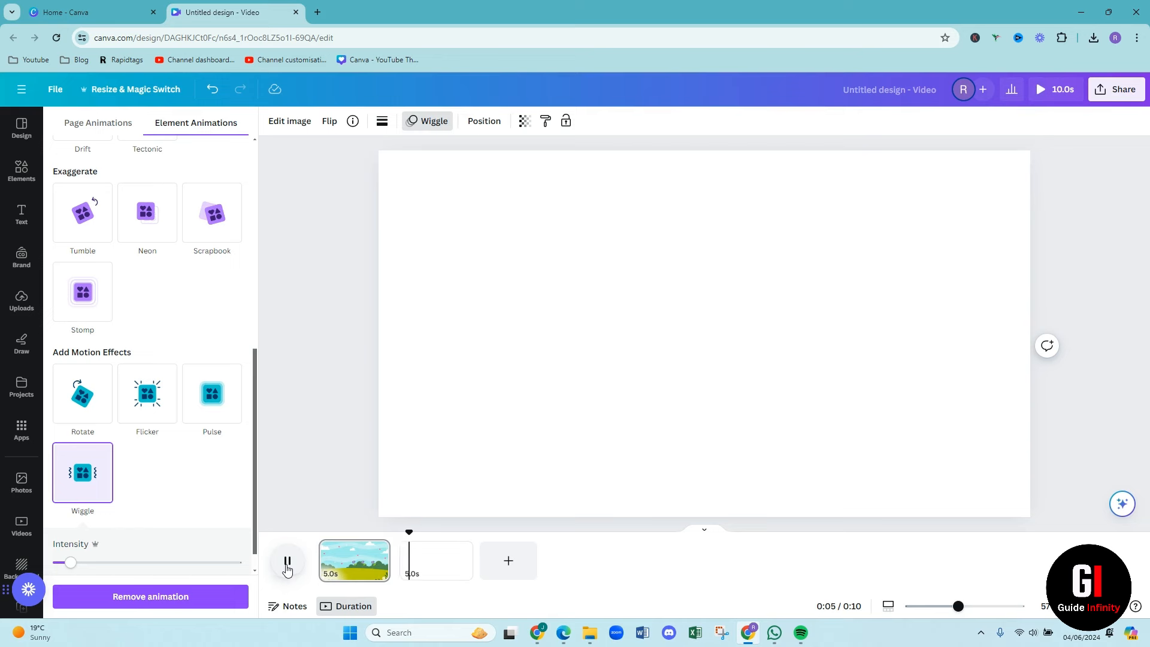
pyautogui.click(287, 562)
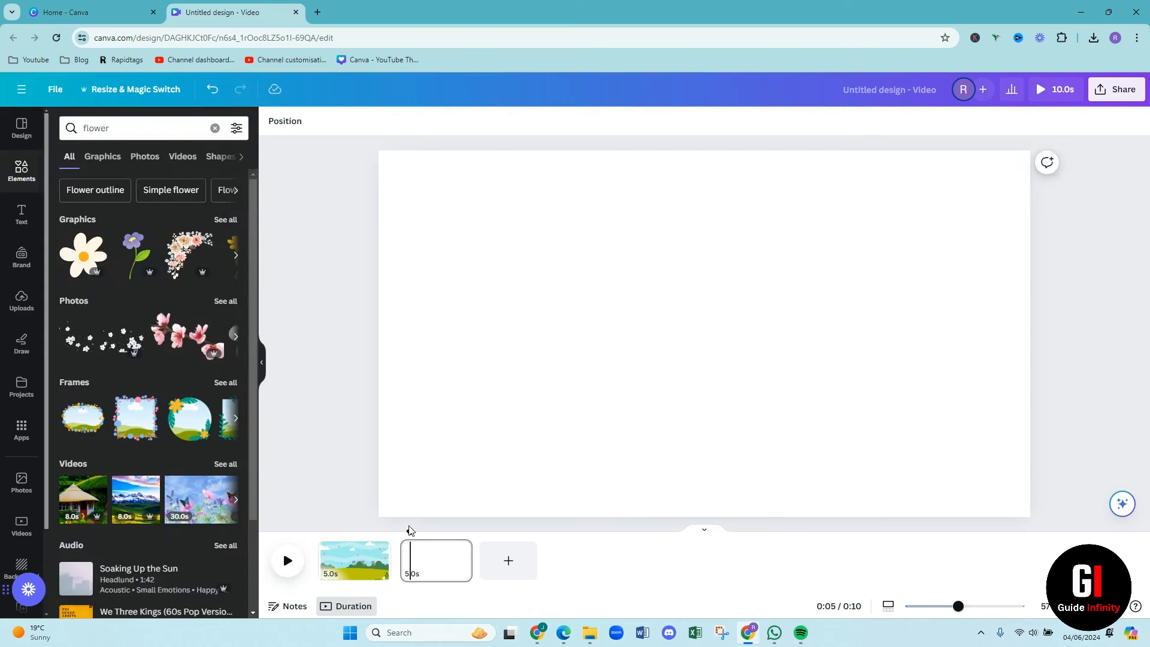
pyautogui.moveTo(408, 529); pyautogui.dragTo(324, 530)
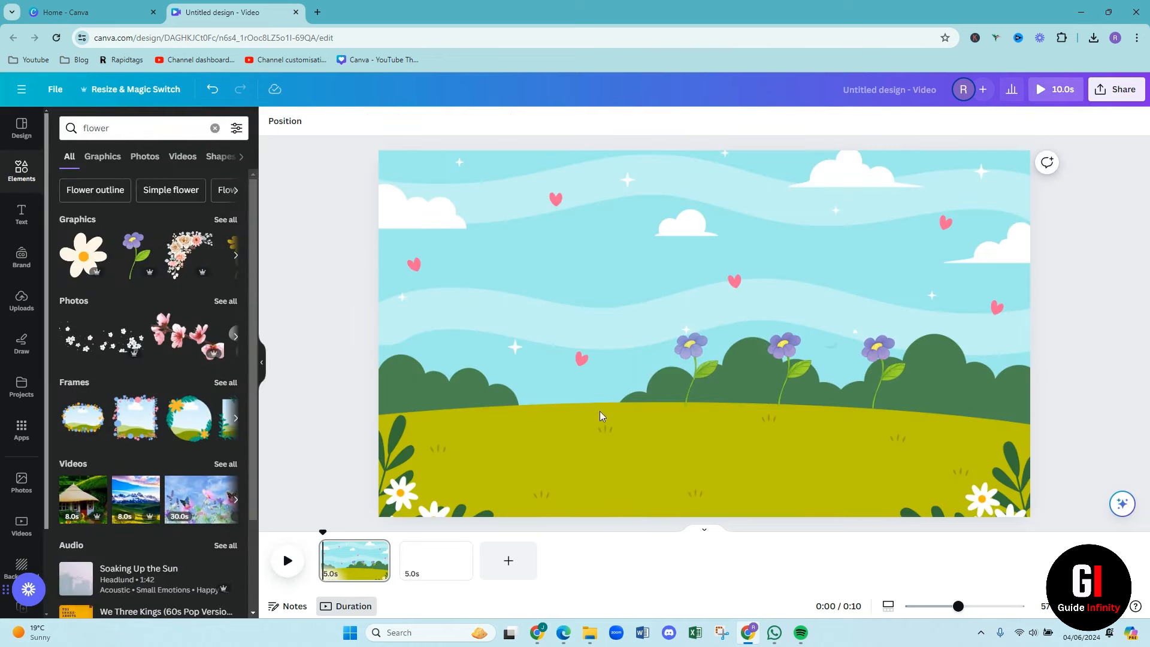
# Step: Remove the Pan animation from the leftmost flower, keeping only its Wiggle motion effect
pyautogui.click(696, 365)
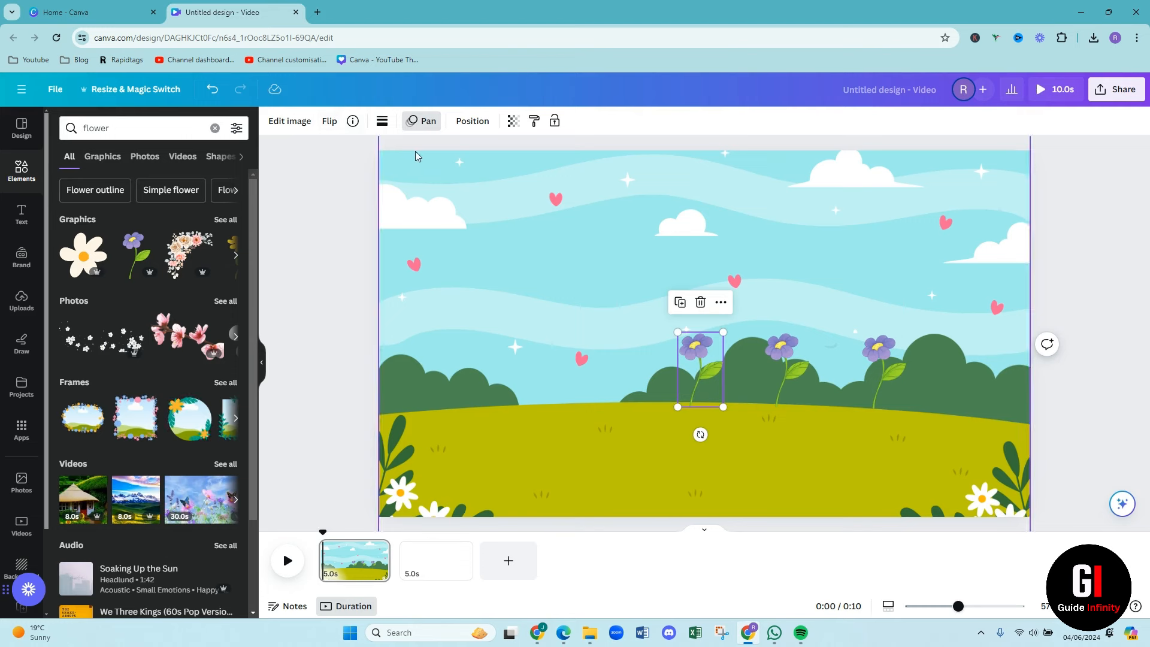
pyautogui.click(423, 121)
pyautogui.scroll(-2, 146, 376)
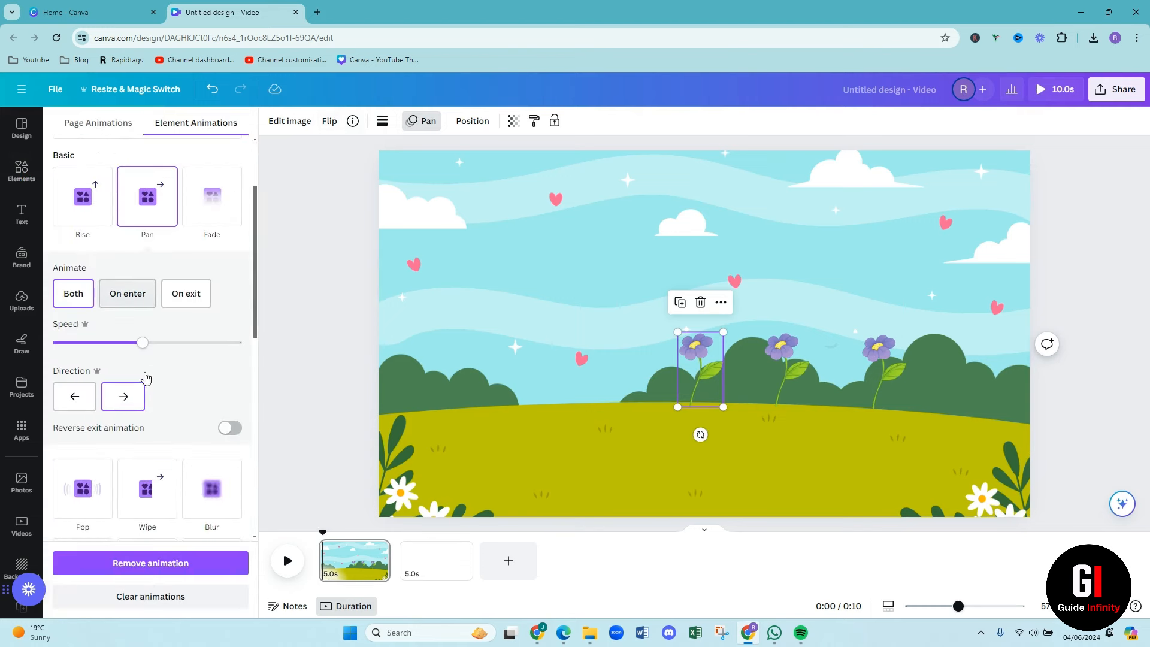
pyautogui.scroll(-4, 146, 376)
pyautogui.scroll(5, 144, 401)
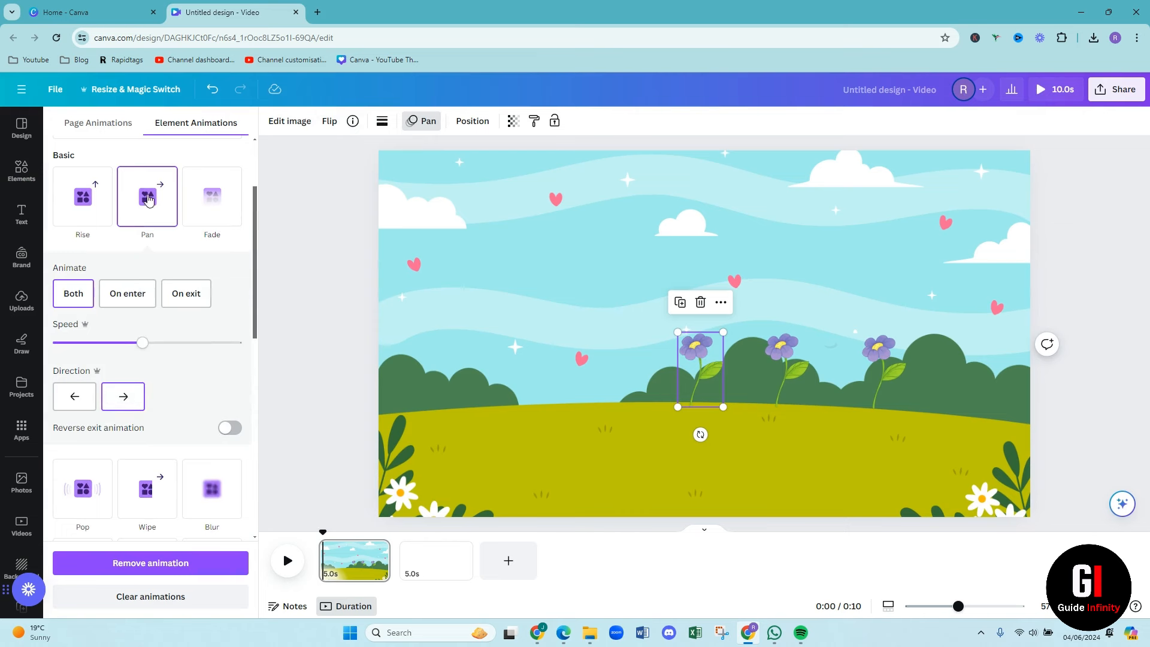
pyautogui.scroll(-6, 91, 376)
pyautogui.click(91, 376)
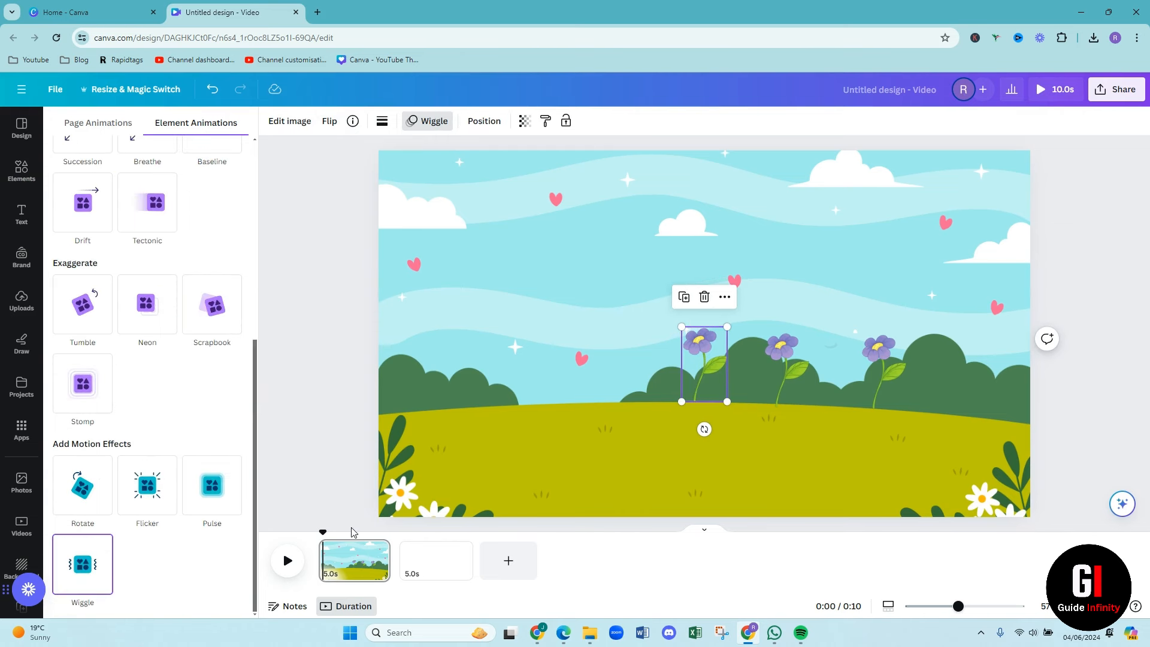
# Step: Preview the garden scene from 0.0 s to check the three wiggling flowers, and rewind to the start
pyautogui.moveTo(323, 535); pyautogui.dragTo(315, 535)
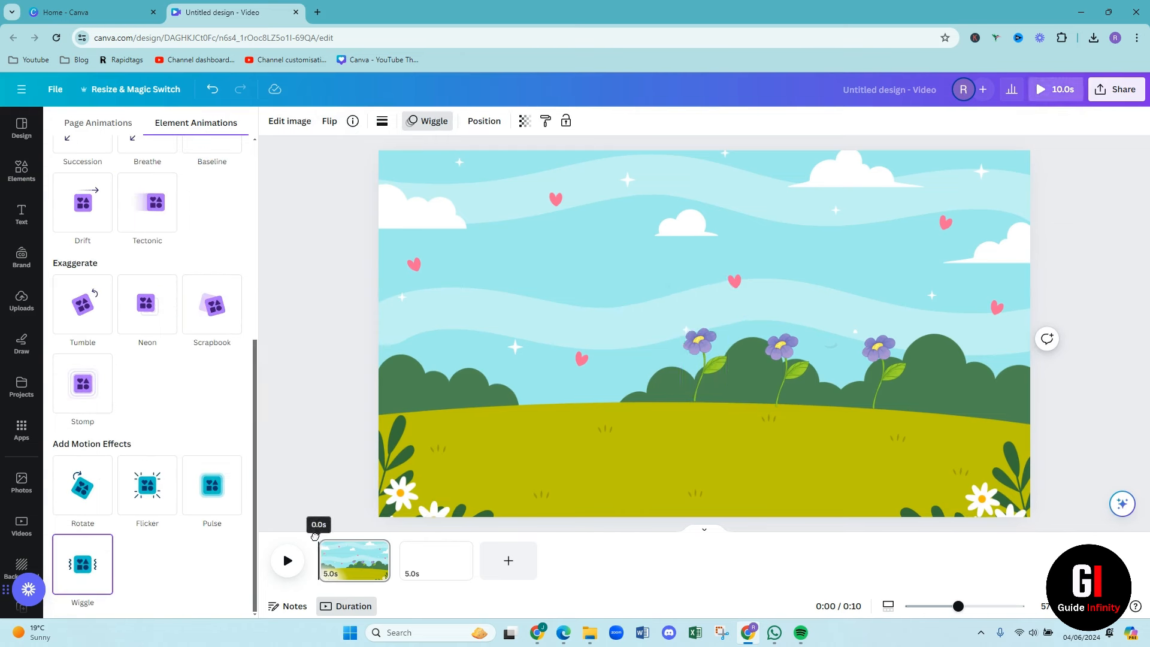
pyautogui.click(289, 561)
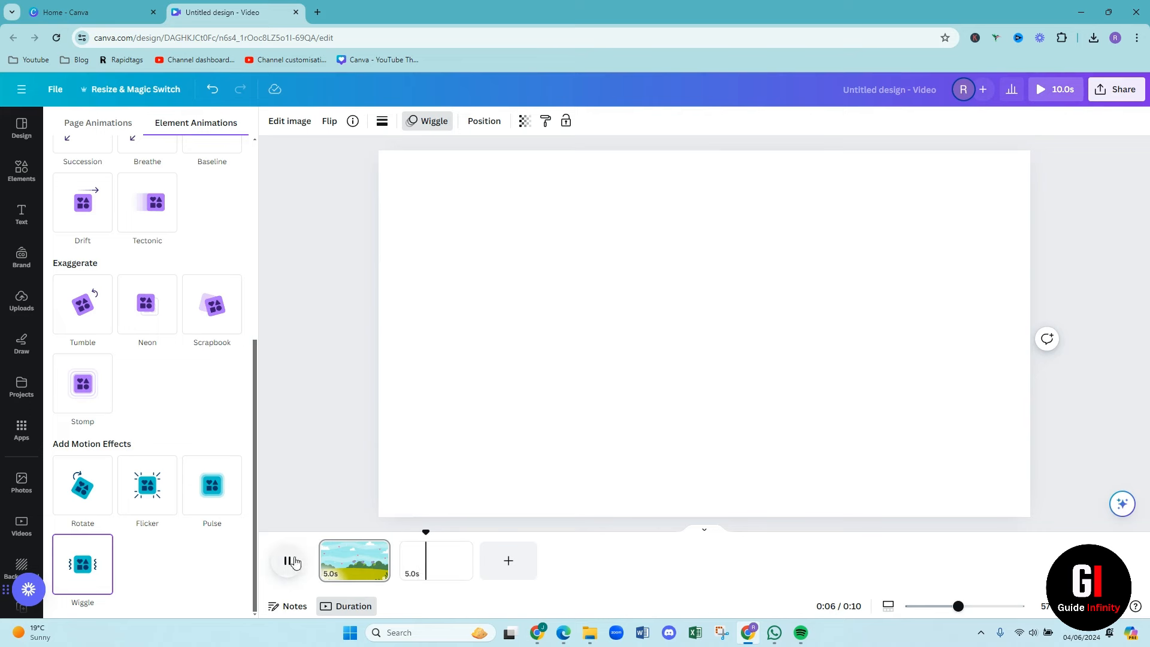
pyautogui.click(289, 561)
pyautogui.click(426, 545)
pyautogui.moveTo(427, 534); pyautogui.dragTo(294, 541)
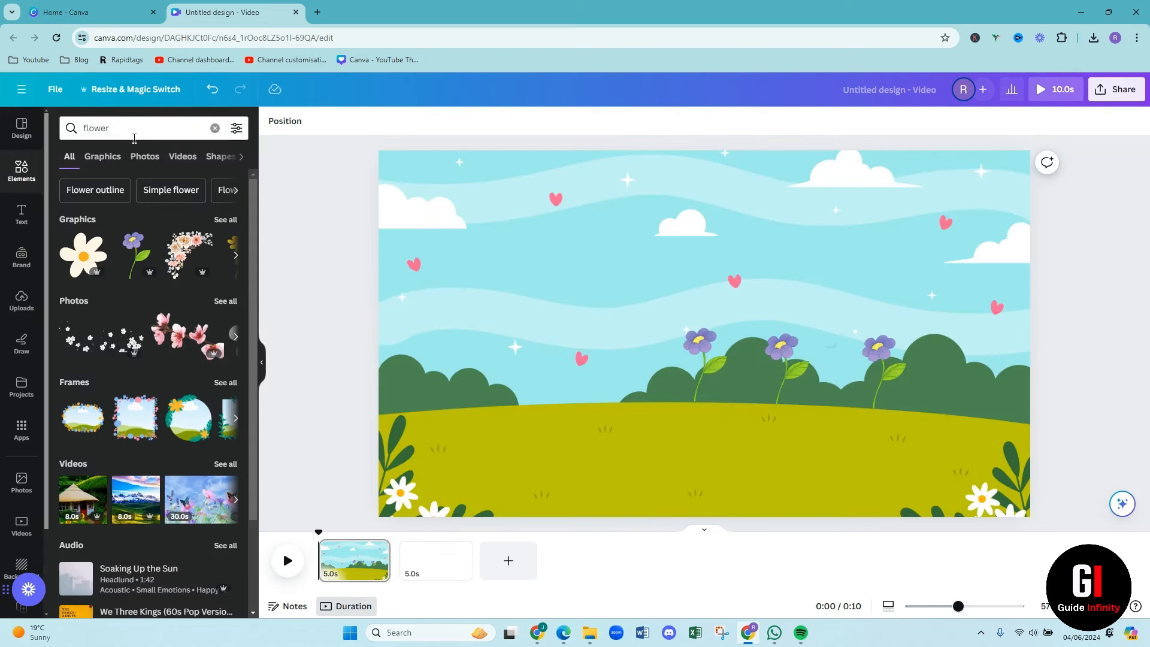
# Step: Search the elements for "bunny" and place the white bunny graphic with a pink heart beside the leftmost flower, facing the row
pyautogui.click(88, 133)
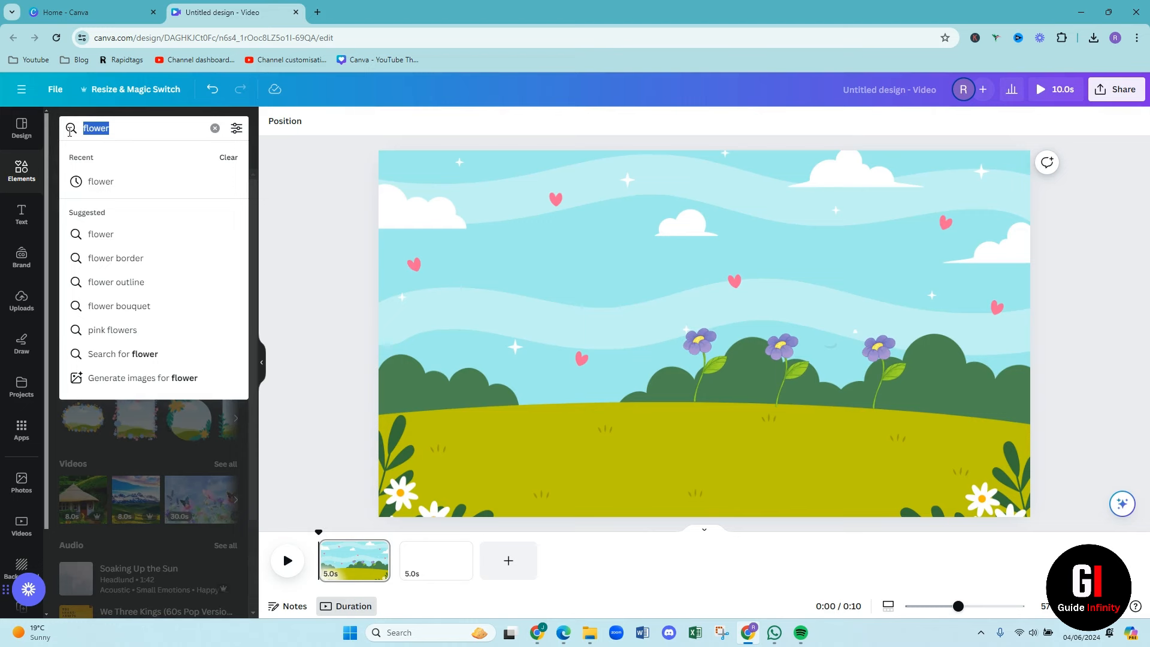
pyautogui.write('bunny')
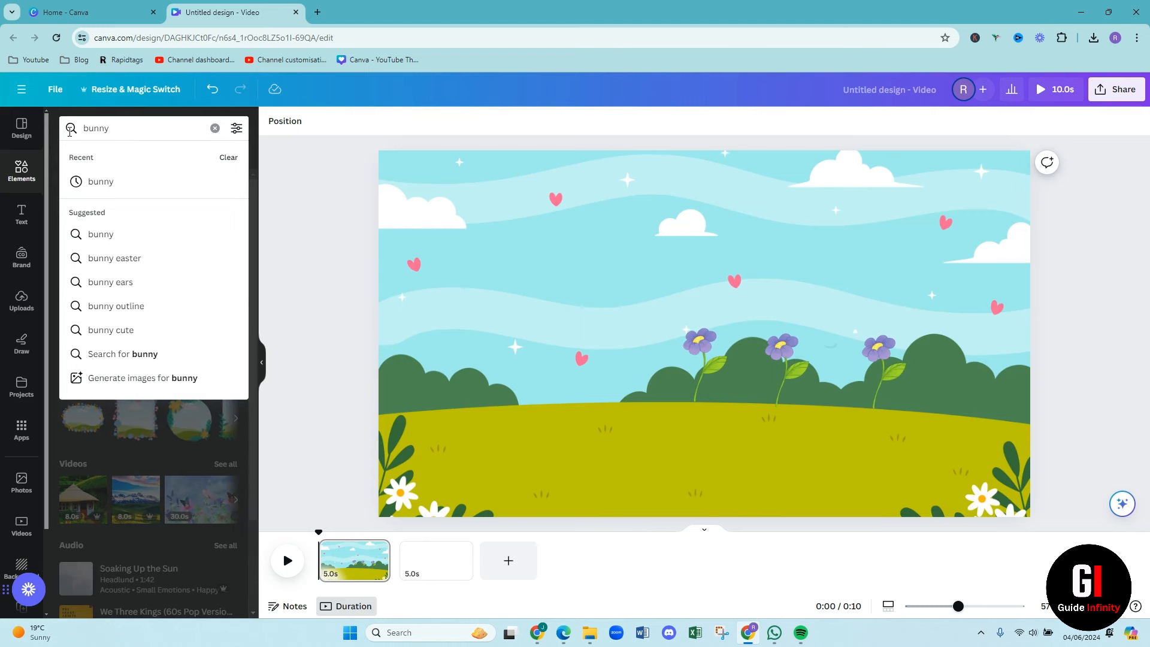
pyautogui.click(70, 129)
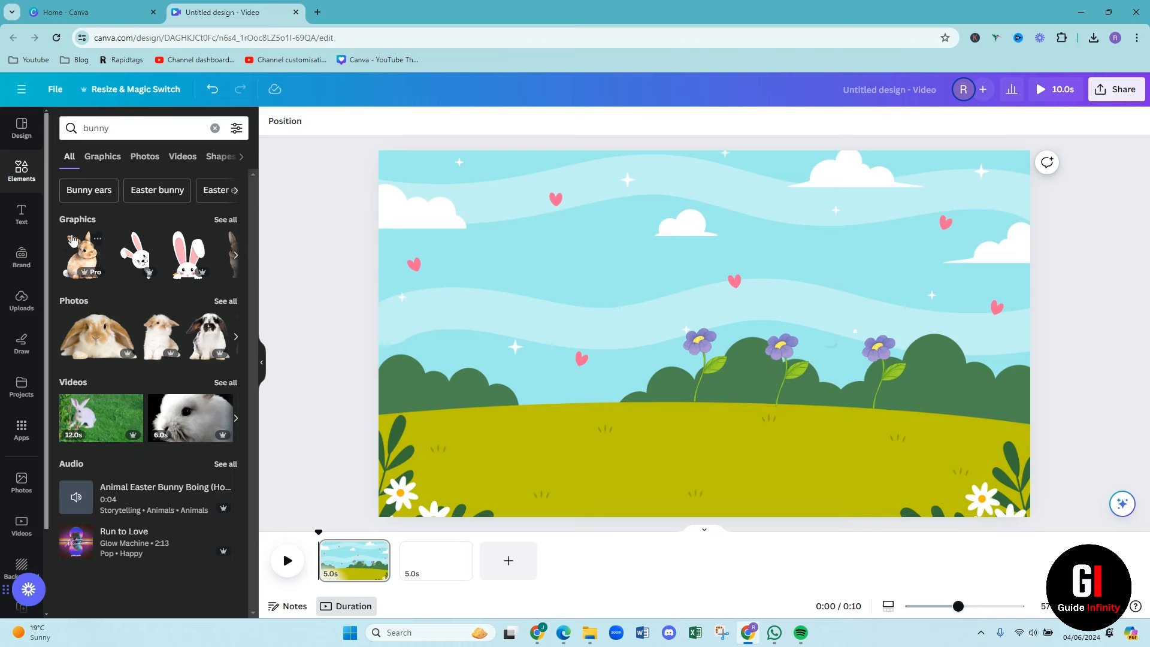
pyautogui.click(225, 220)
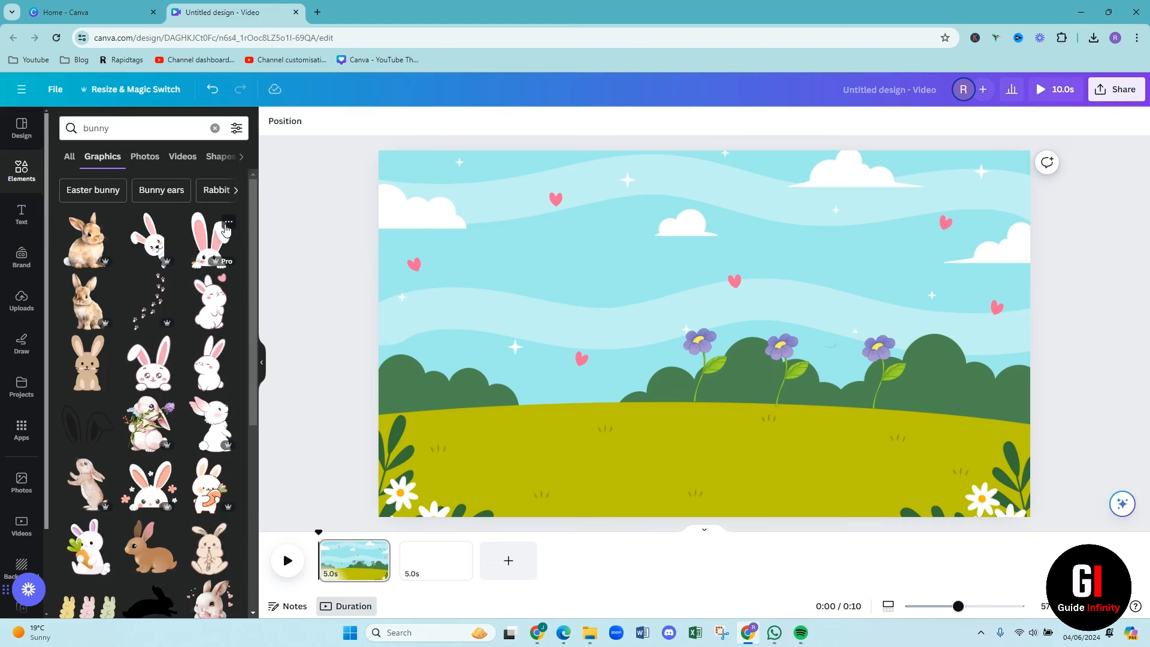
pyautogui.click(213, 299)
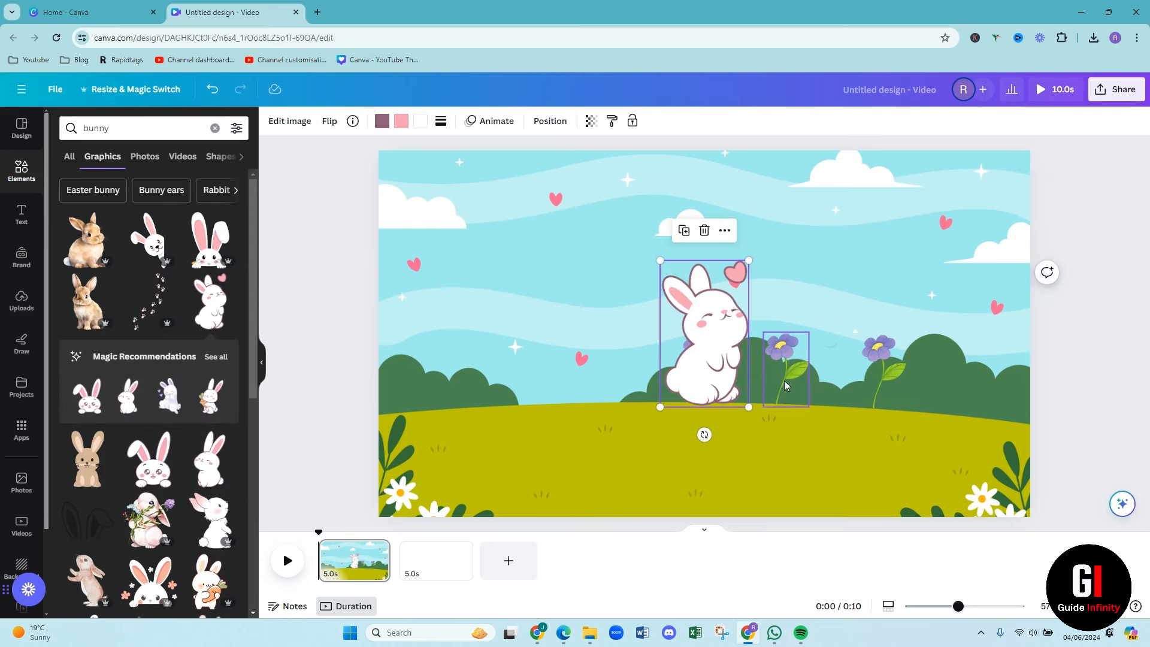
pyautogui.moveTo(712, 370); pyautogui.dragTo(612, 378)
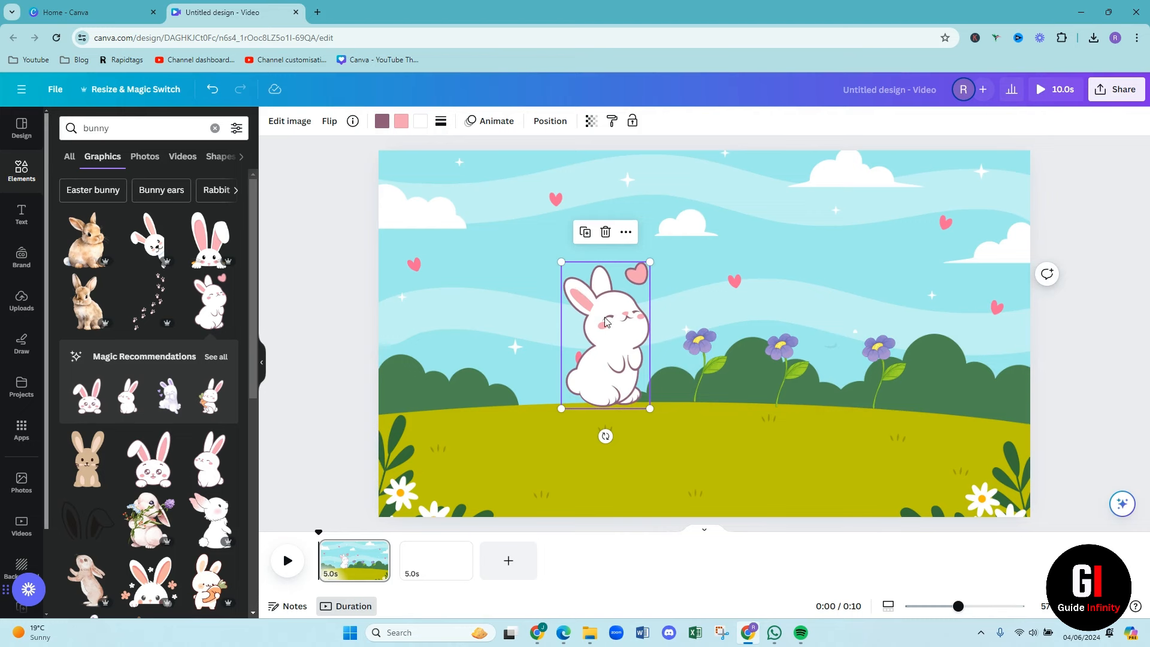
# Step: Add the Wiggle motion effect to the bunny and lower its intensity to near the minimum
pyautogui.click(488, 125)
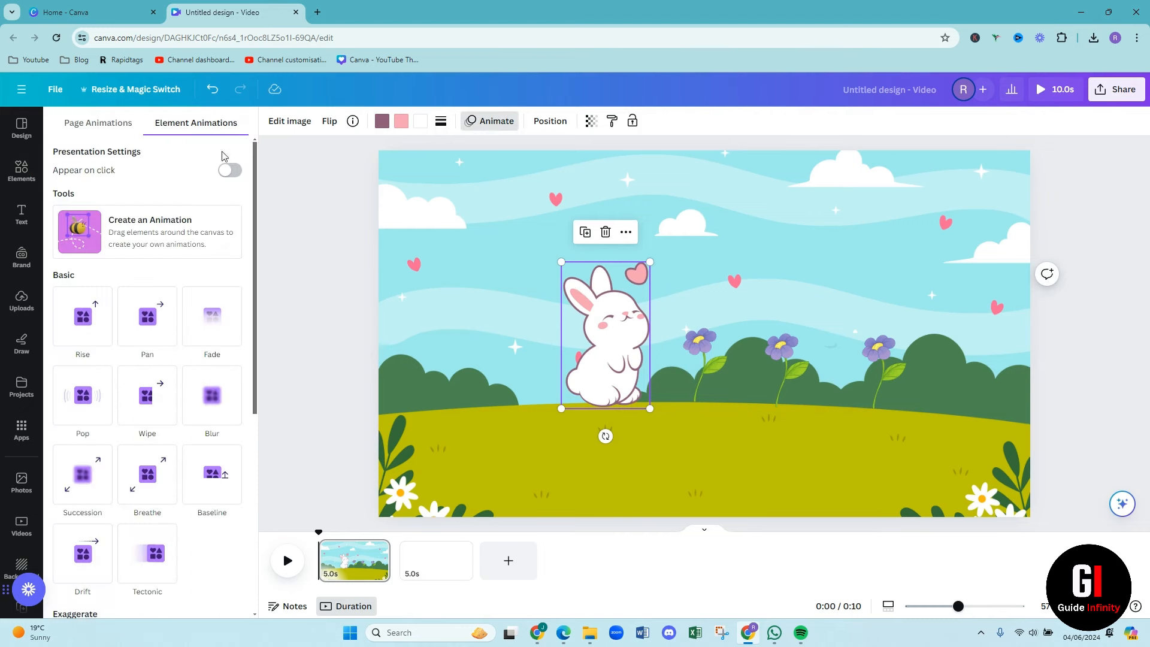
pyautogui.scroll(-6, 192, 410)
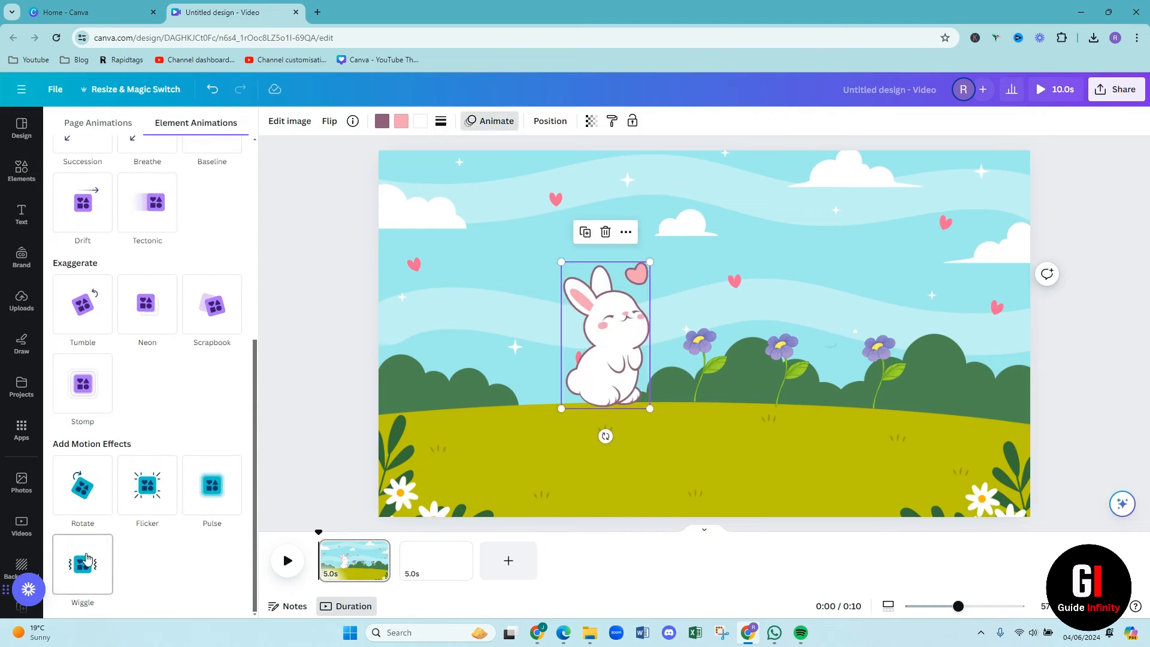
pyautogui.click(82, 563)
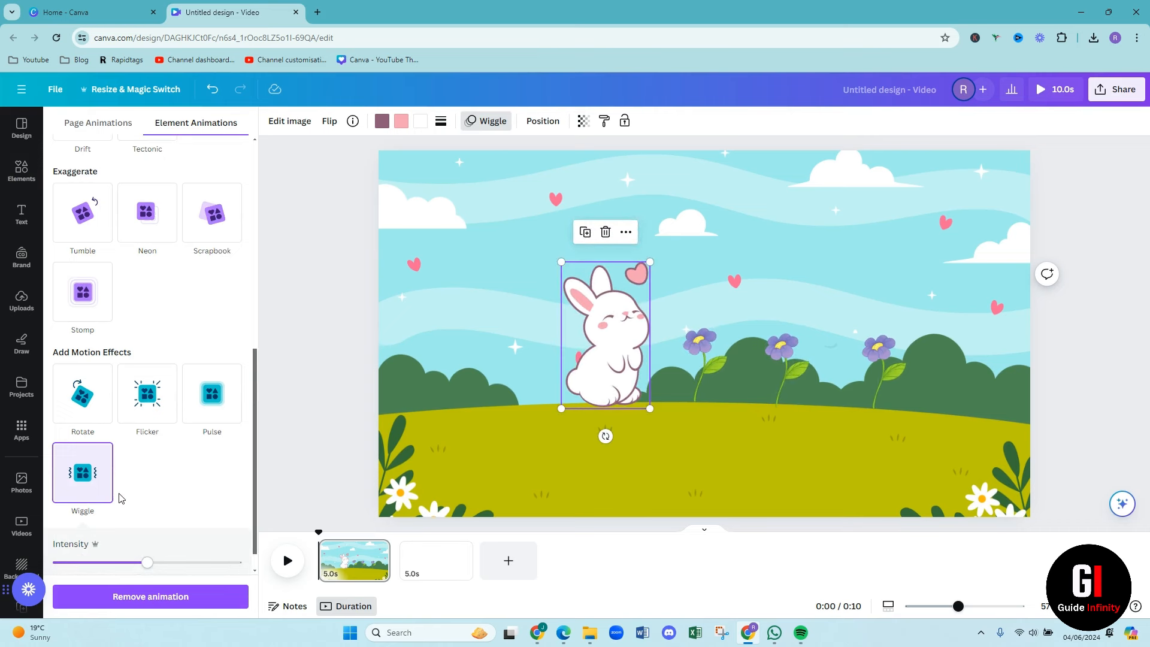
pyautogui.moveTo(122, 564); pyautogui.dragTo(70, 564)
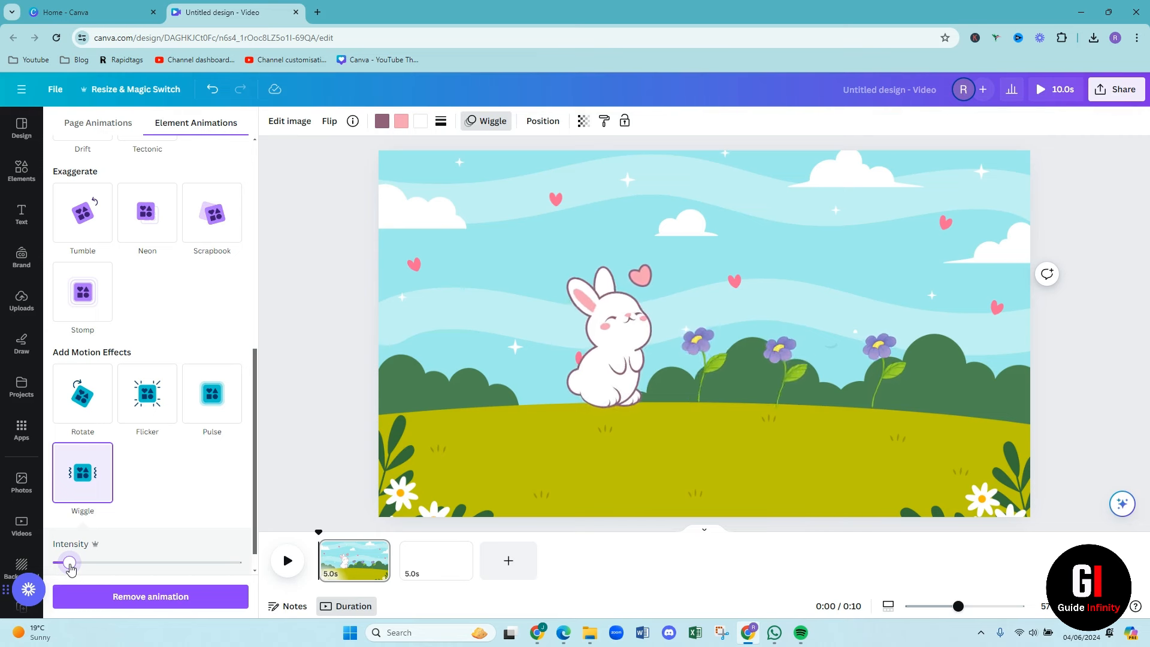
# Step: Play the garden scene to check the bunny's motion together with the flowers, and rewind to the start
pyautogui.click(286, 561)
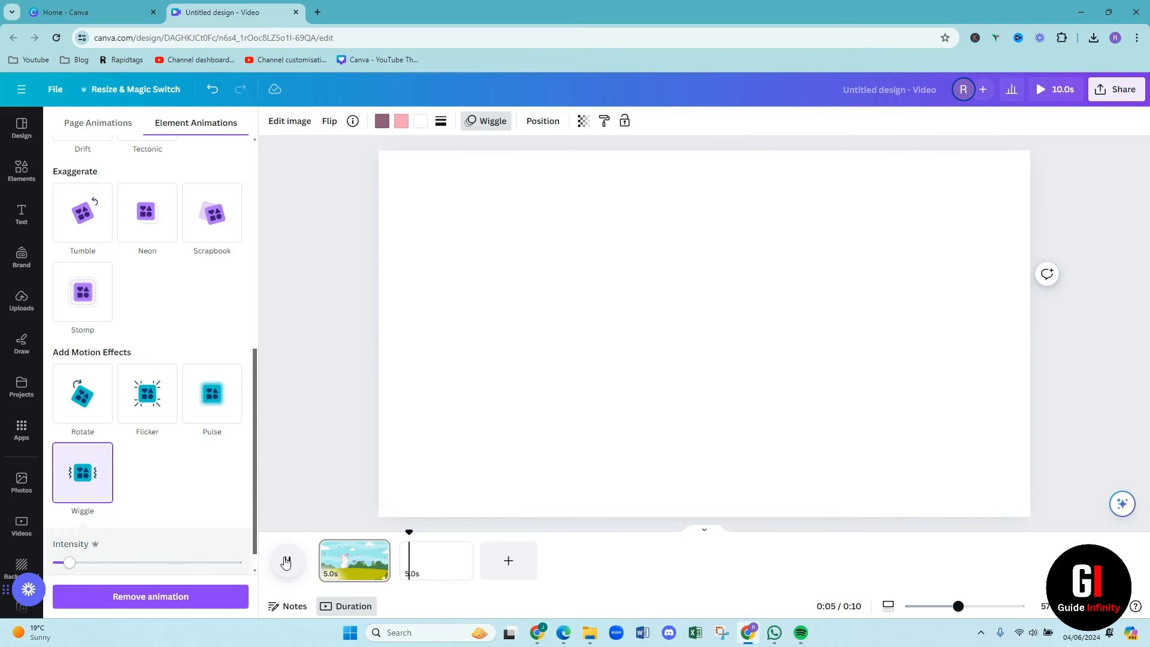
pyautogui.click(286, 561)
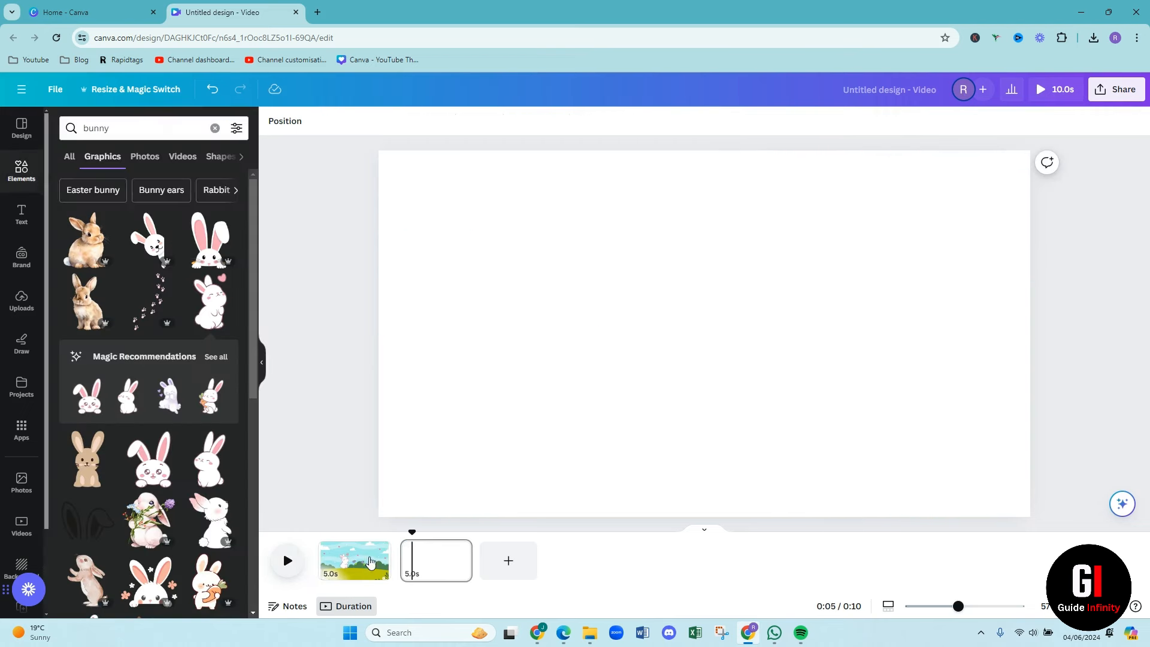
pyautogui.moveTo(409, 537); pyautogui.dragTo(294, 558)
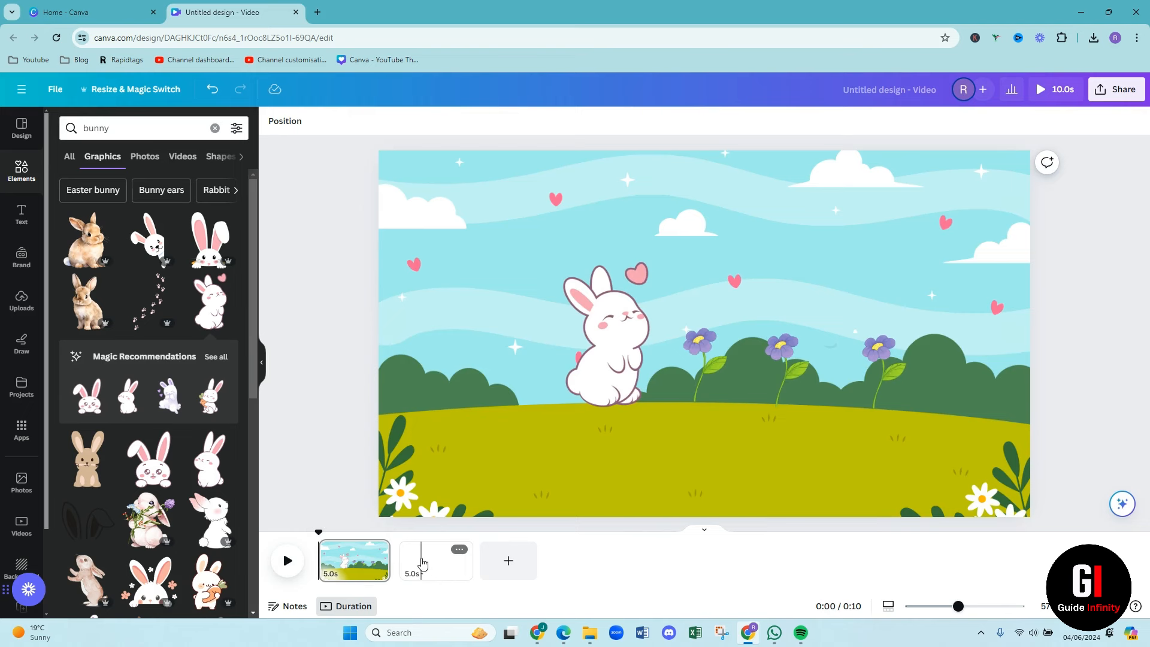
# Step: On the blank second page, search the graphics for "beach" and add the beach scene with a palm tree, starfish and crab
pyautogui.click(422, 563)
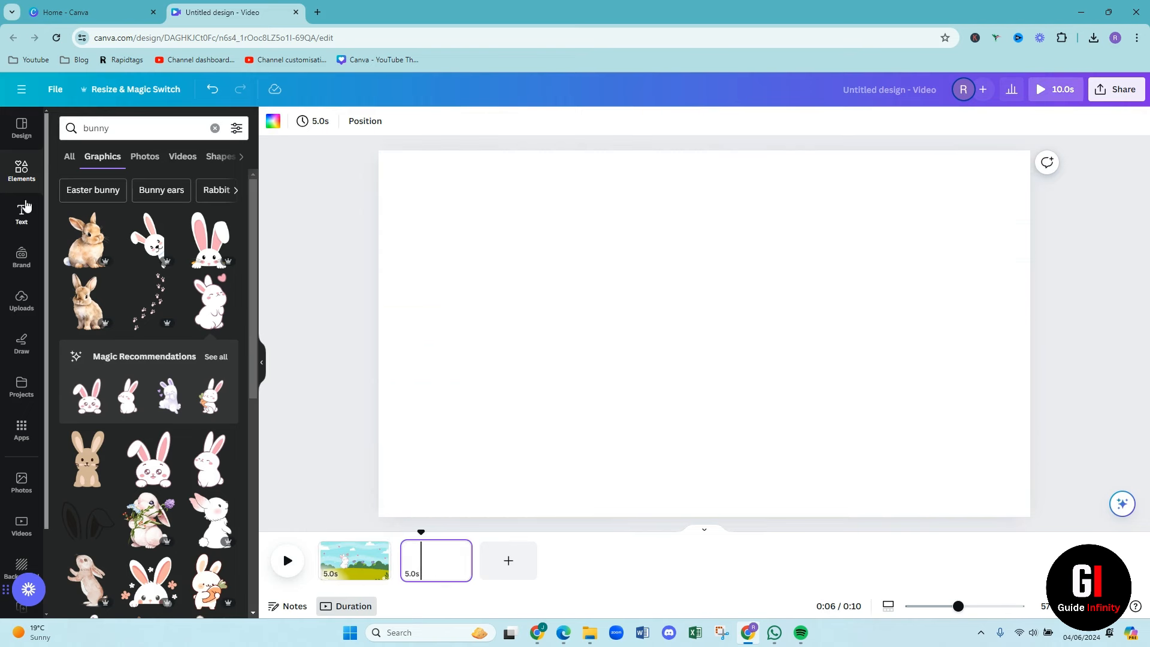
pyautogui.click(68, 157)
pyautogui.click(105, 128)
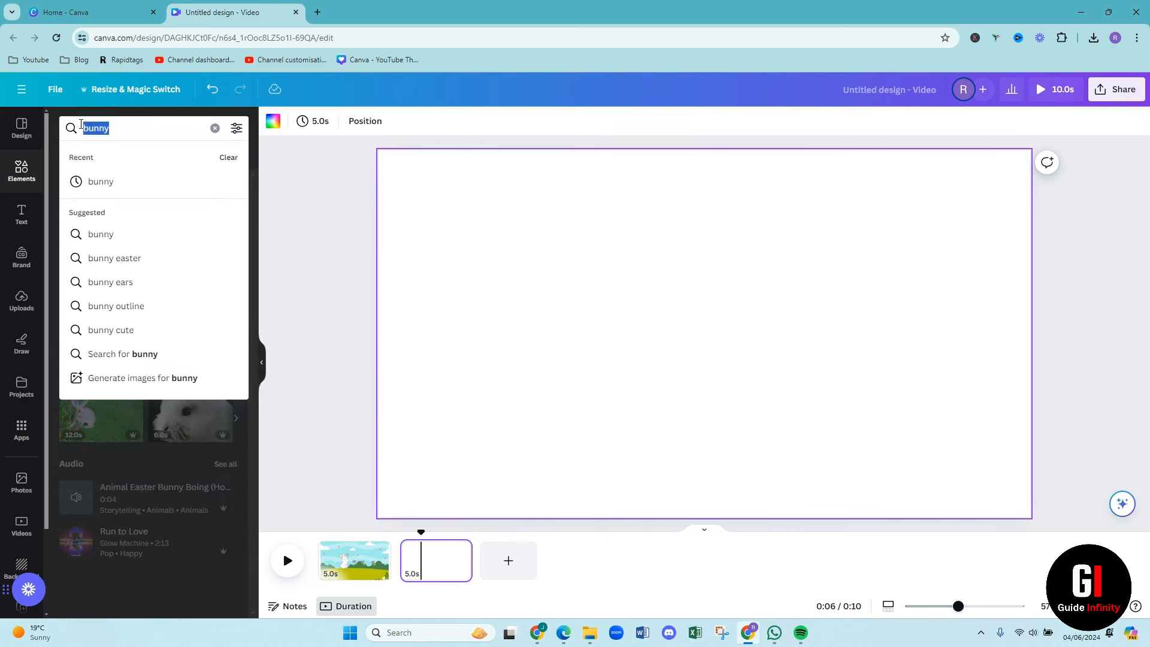
pyautogui.write('beach')
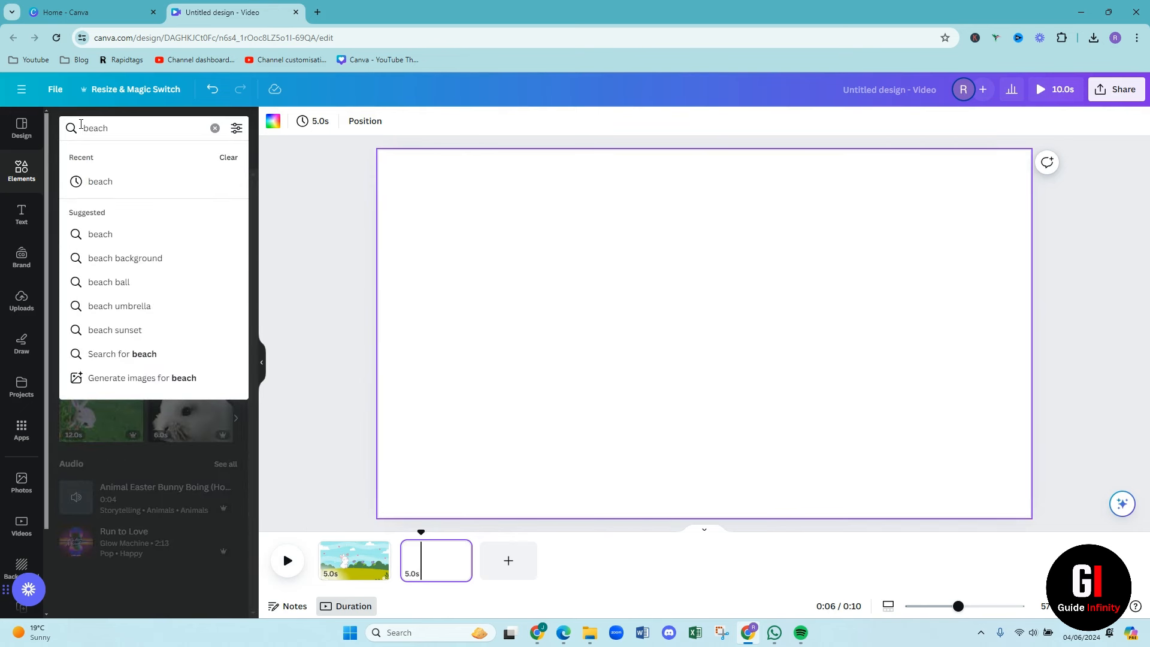
pyautogui.press('Return')
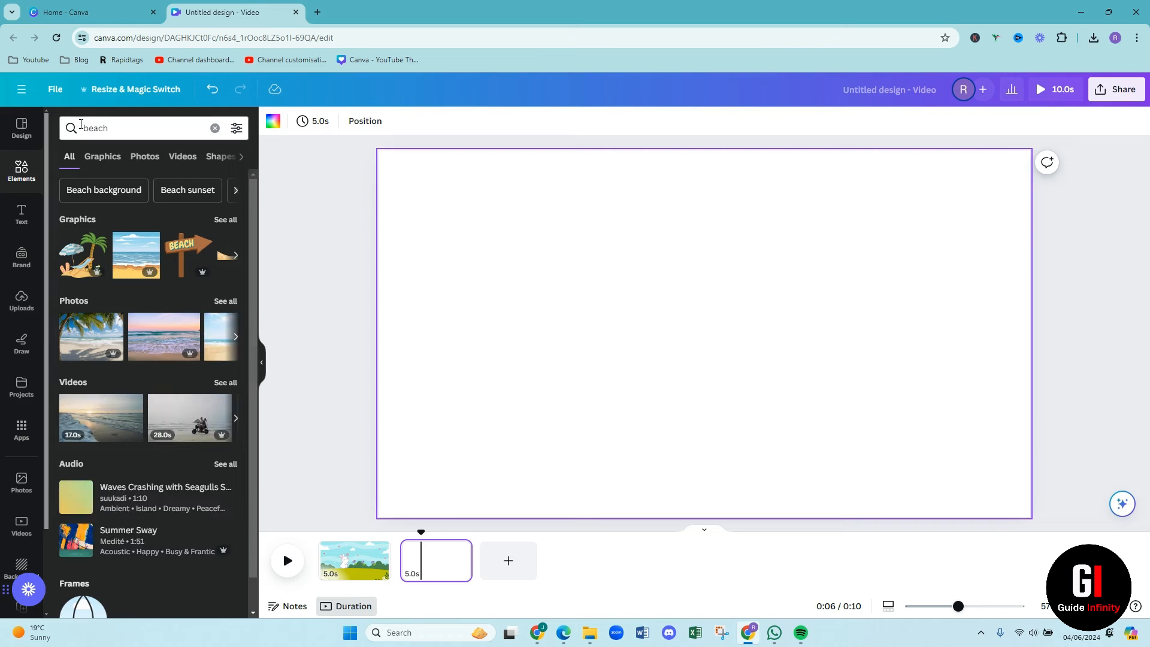
pyautogui.click(222, 220)
pyautogui.scroll(-2, 160, 312)
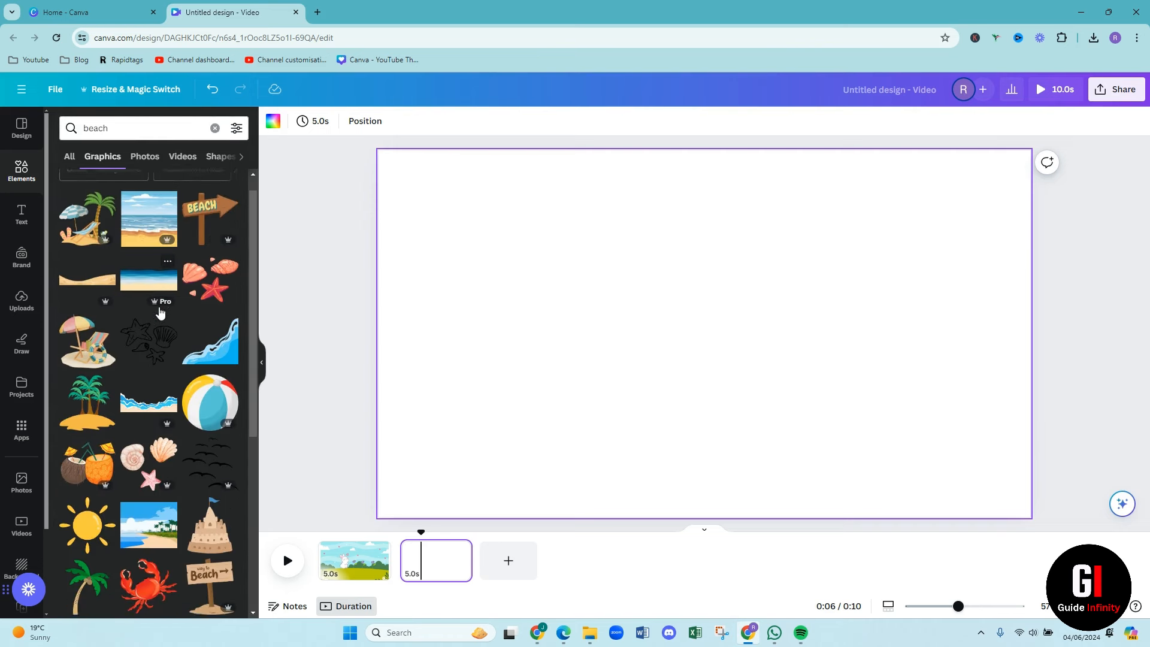
pyautogui.scroll(-5, 160, 312)
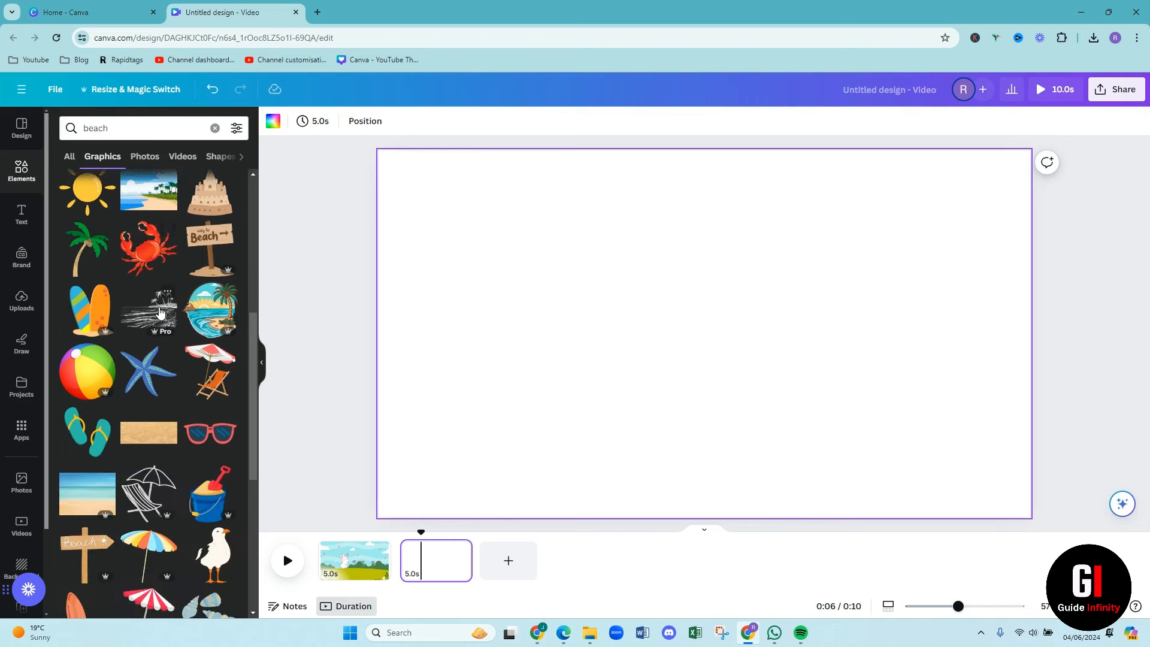
pyautogui.scroll(-4, 160, 311)
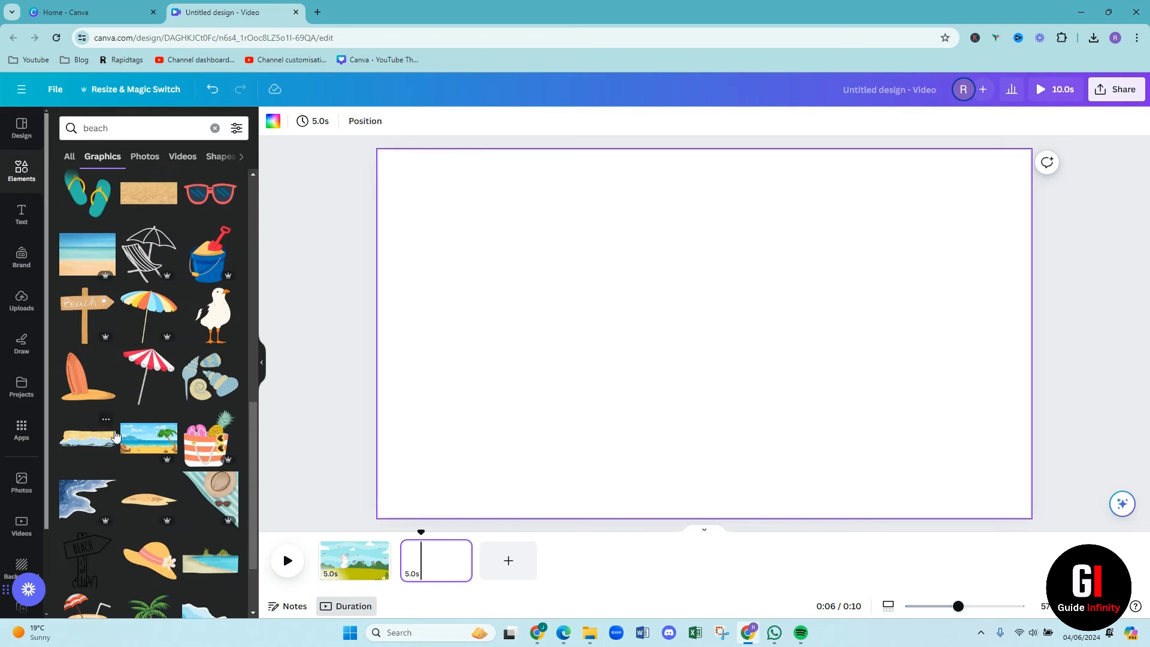
pyautogui.click(151, 446)
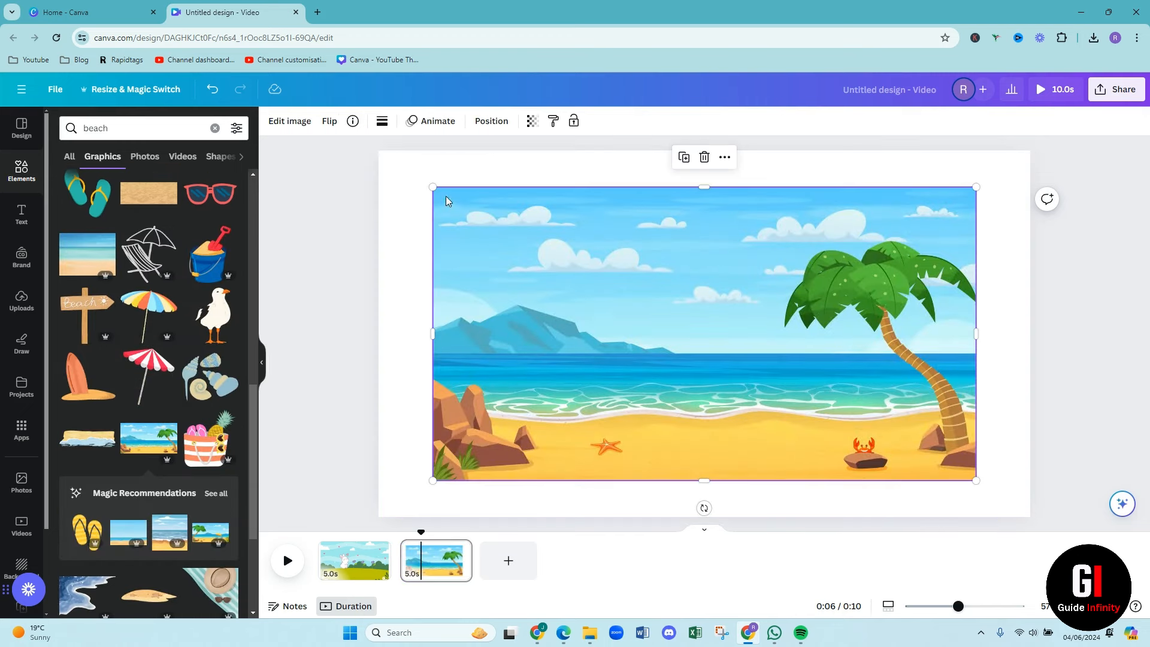
# Step: Enlarge and stretch the beach scene graphic until it covers the whole second page edge to edge
pyautogui.moveTo(430, 184); pyautogui.dragTo(378, 157)
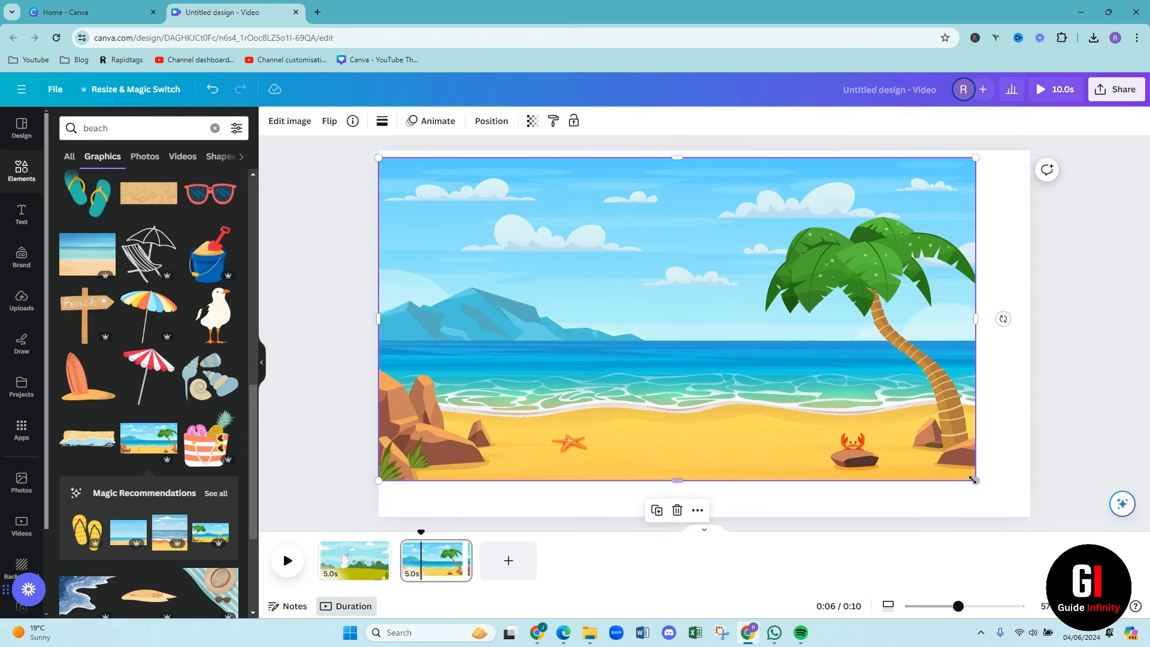
pyautogui.moveTo(973, 480); pyautogui.dragTo(1037, 513)
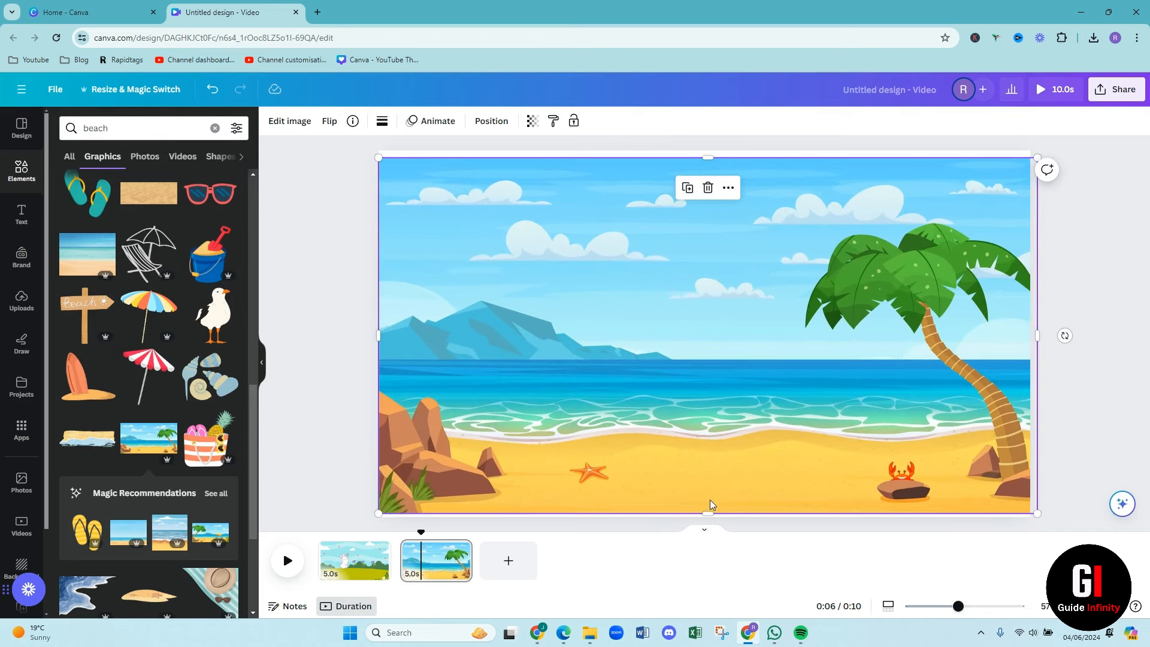
pyautogui.moveTo(708, 511); pyautogui.dragTo(708, 527)
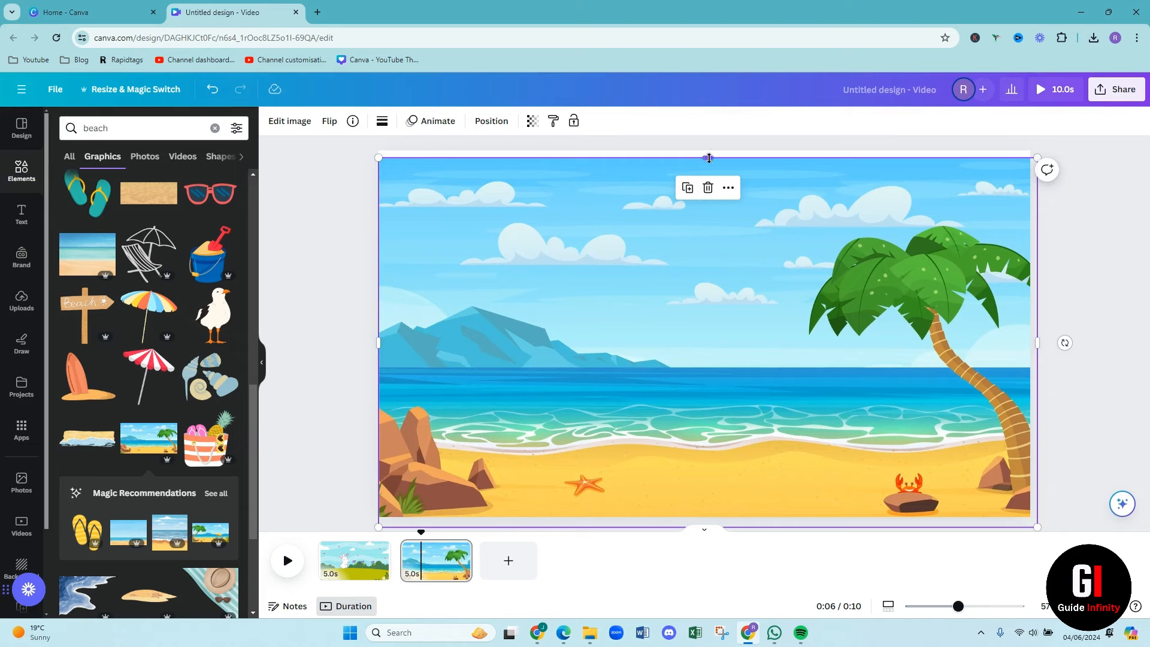
pyautogui.moveTo(709, 157); pyautogui.dragTo(709, 149)
pyautogui.click(1083, 318)
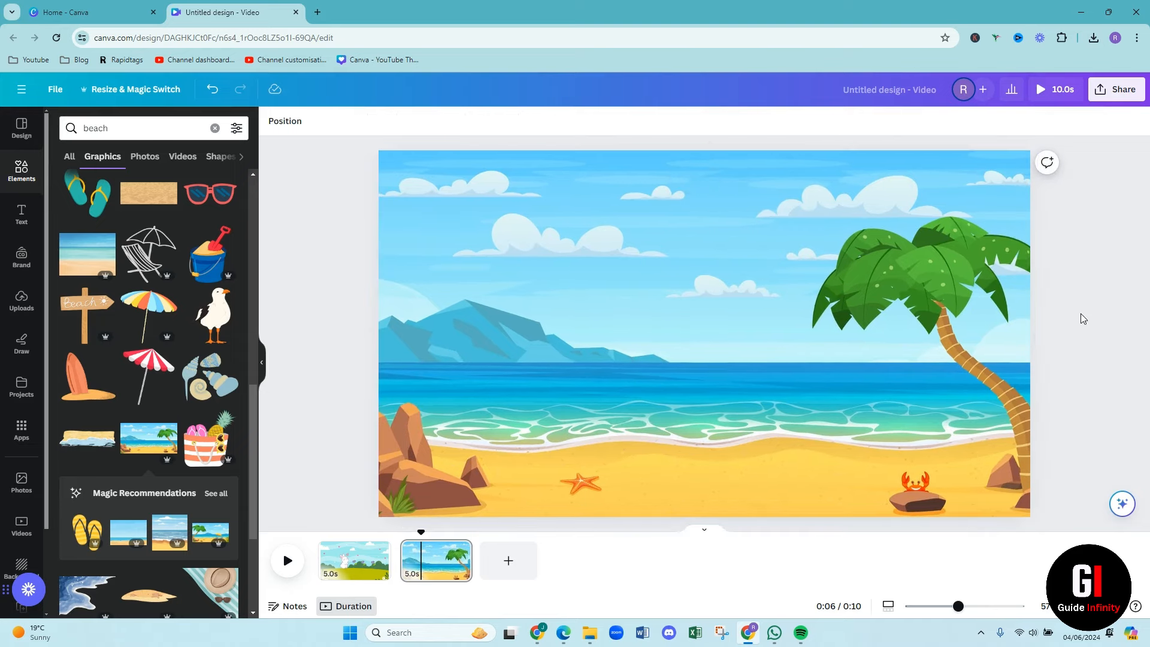
# Step: Search the graphics for "crab", add the smiling red crab with raised claws, and shrink it onto the sand near the page's centre
pyautogui.click(92, 127)
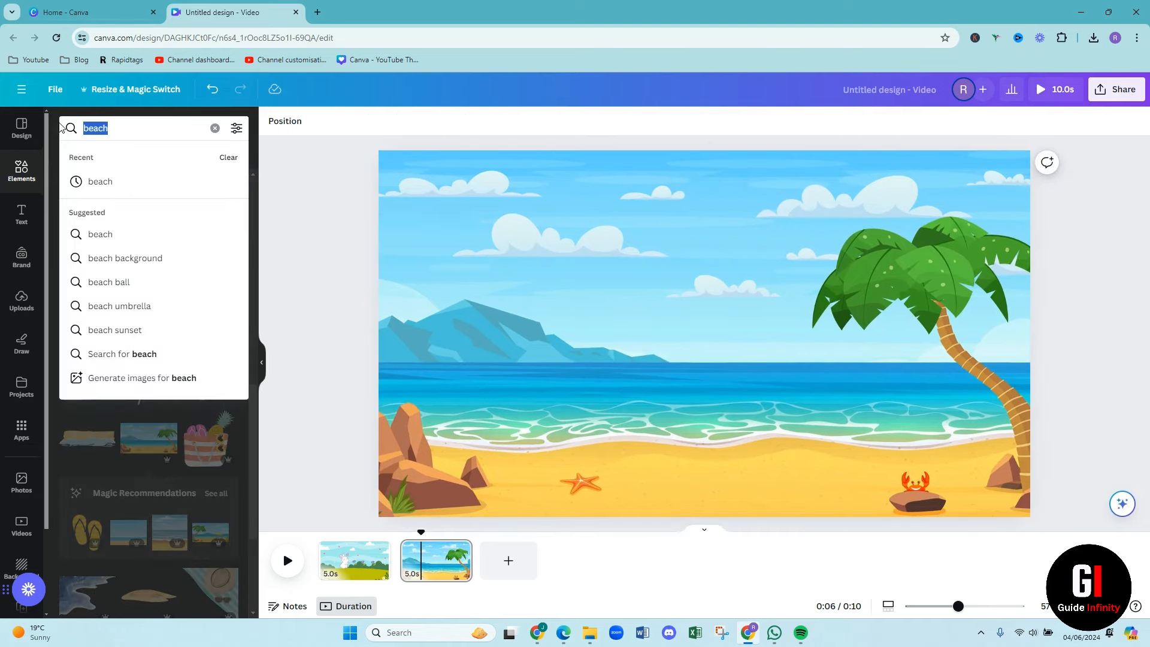
pyautogui.write('crab')
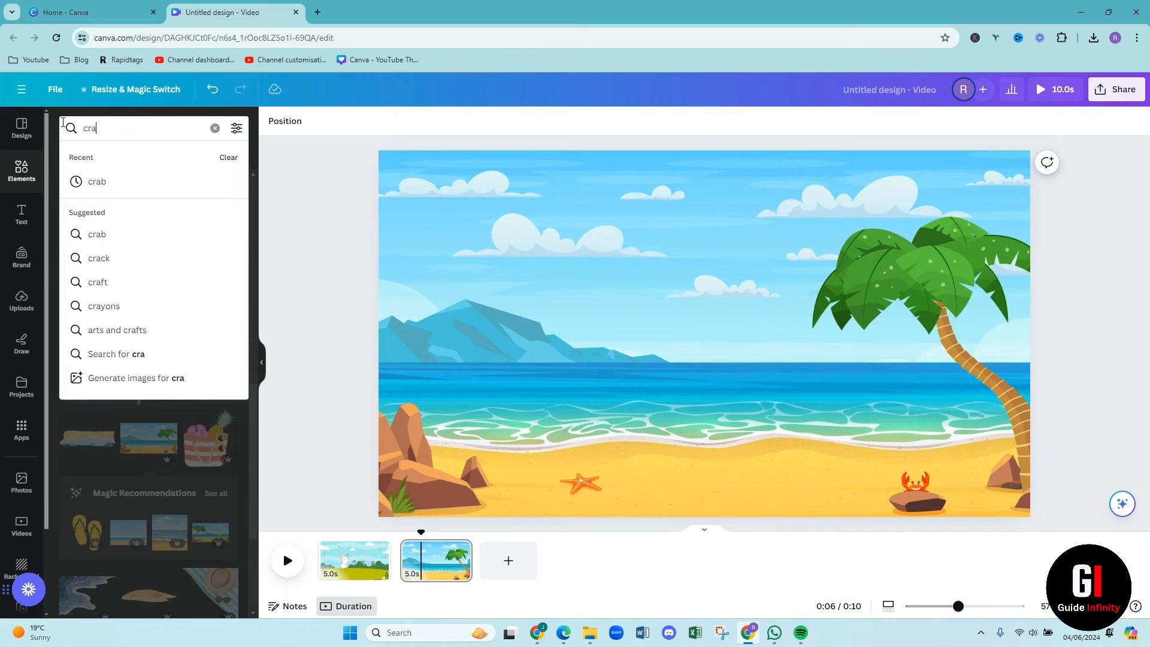
pyautogui.press('Return')
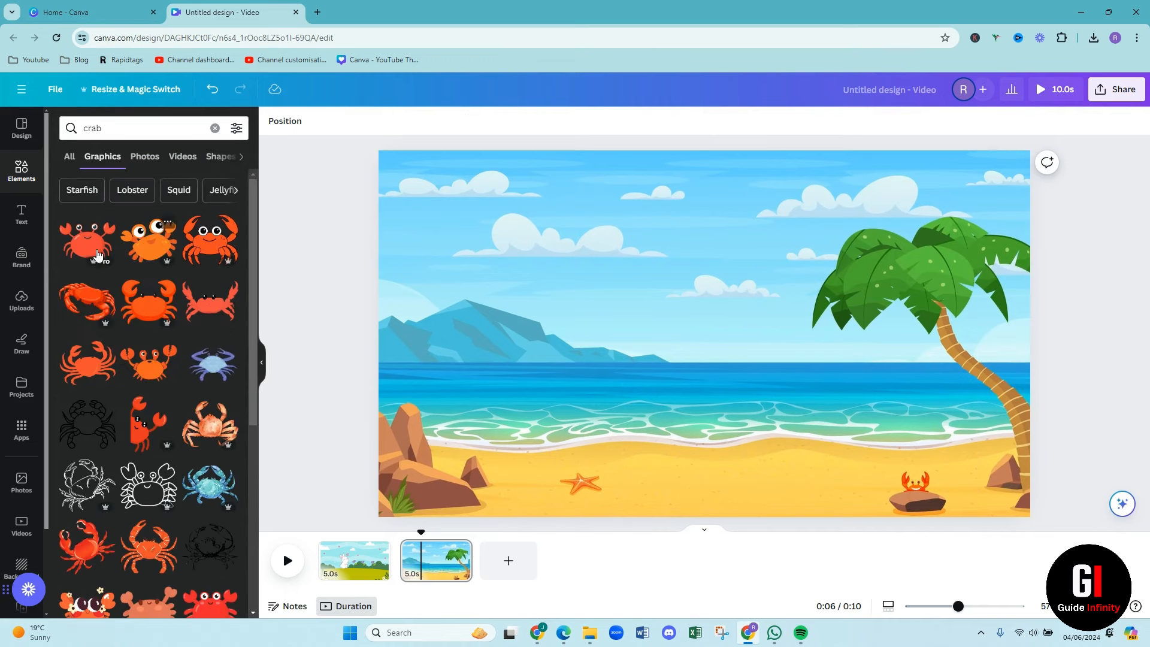
pyautogui.click(87, 240)
pyautogui.moveTo(629, 309); pyautogui.dragTo(624, 370)
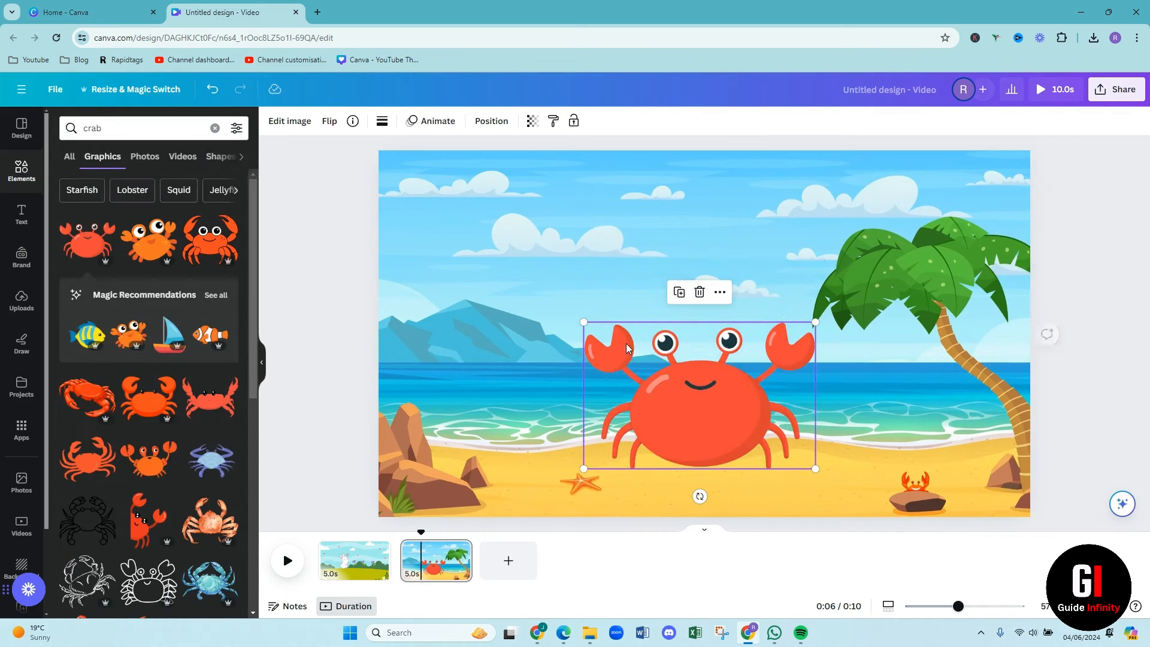
pyautogui.moveTo(584, 321); pyautogui.dragTo(692, 437)
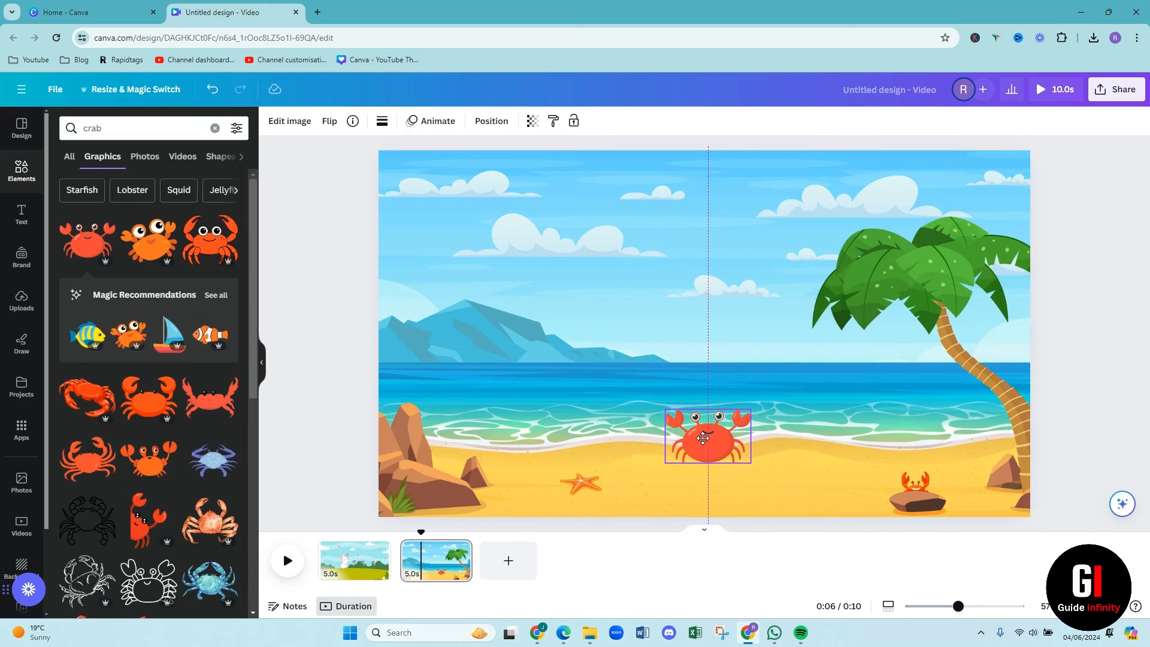
# Step: Add the Flicker motion effect to the smiling red crab and lower its speed to near the minimum
pyautogui.click(435, 122)
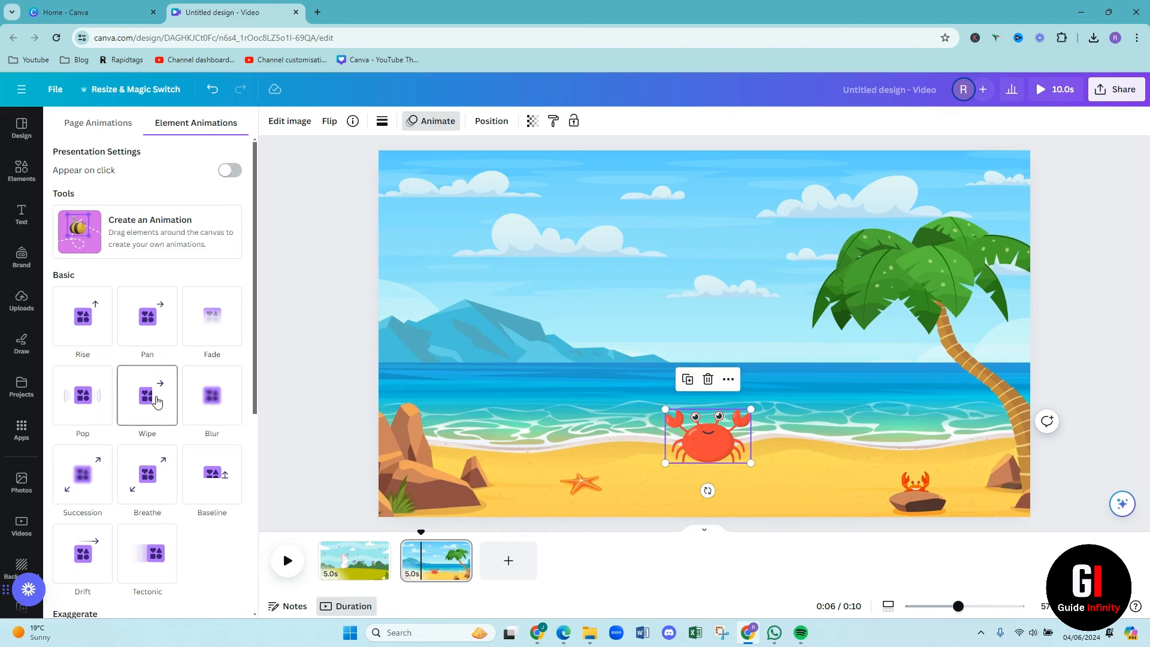
pyautogui.scroll(-6, 157, 401)
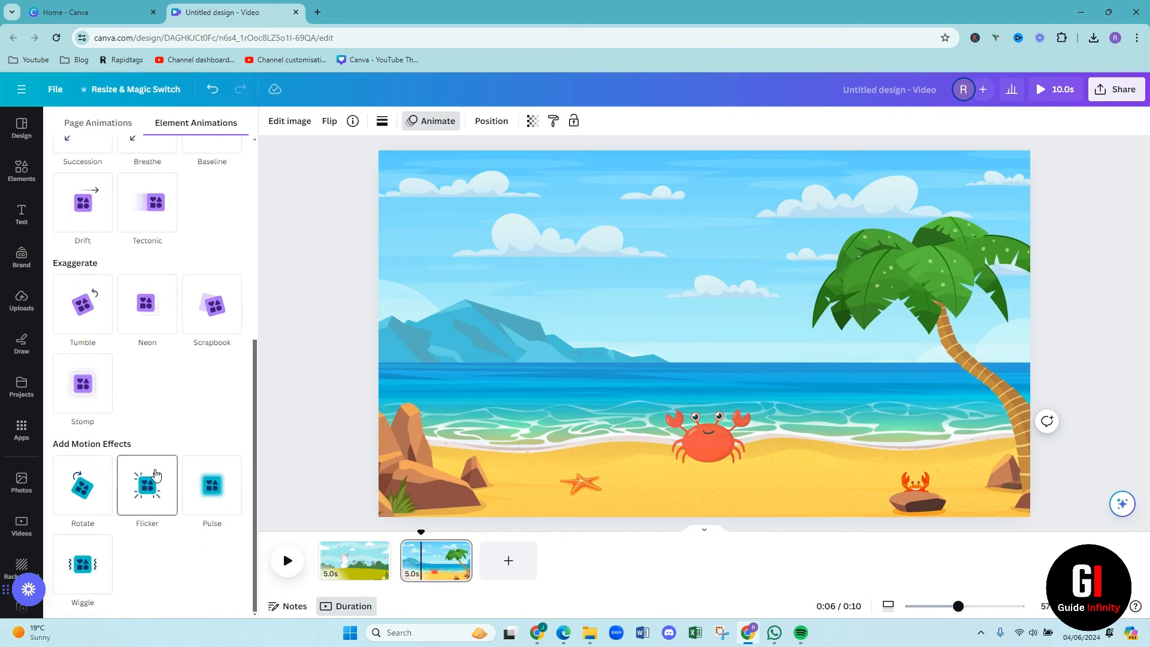
pyautogui.click(156, 474)
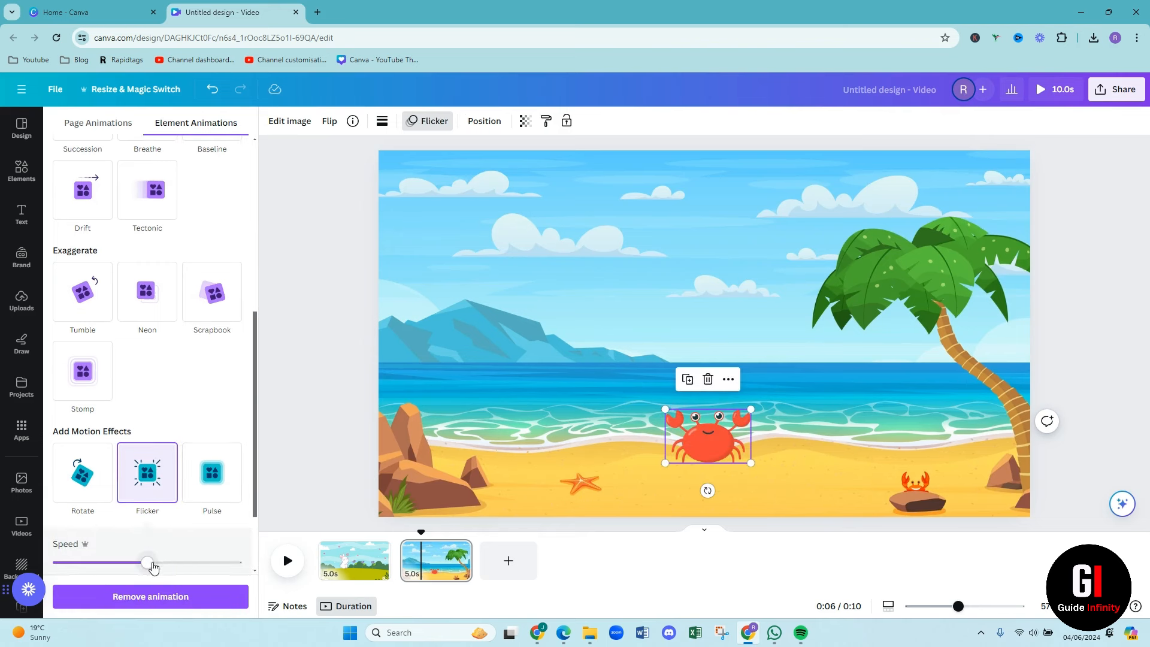
pyautogui.moveTo(153, 567); pyautogui.dragTo(79, 563)
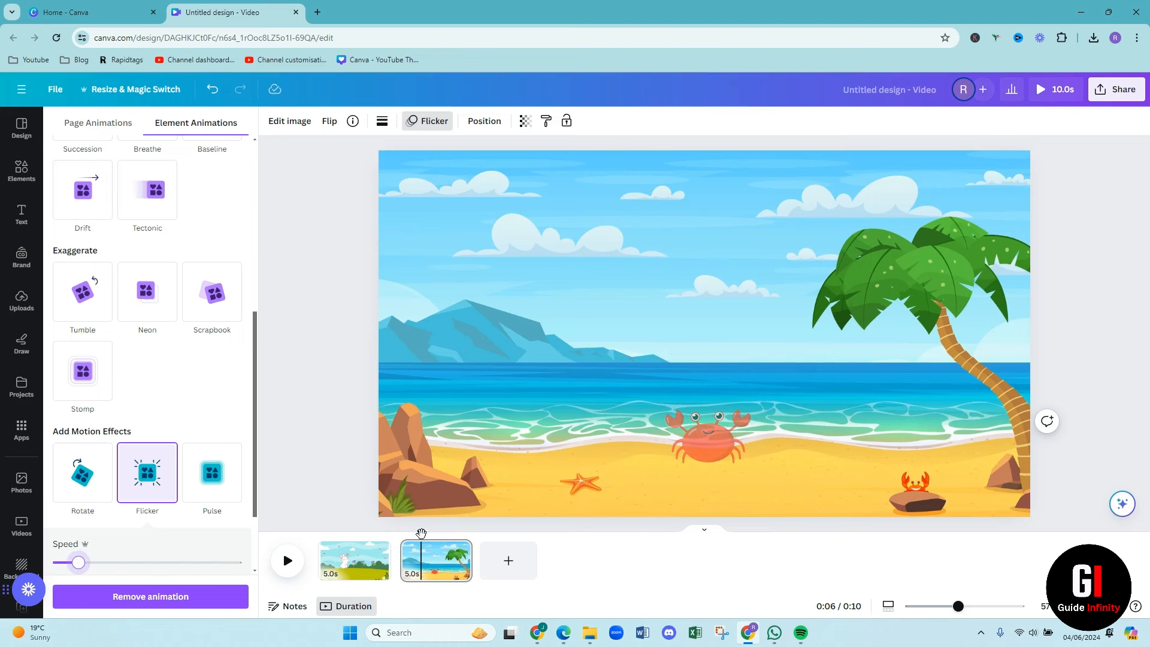
# Step: Rewind to the start of the garden scene and play the video through both scenes
pyautogui.moveTo(421, 533); pyautogui.dragTo(316, 529)
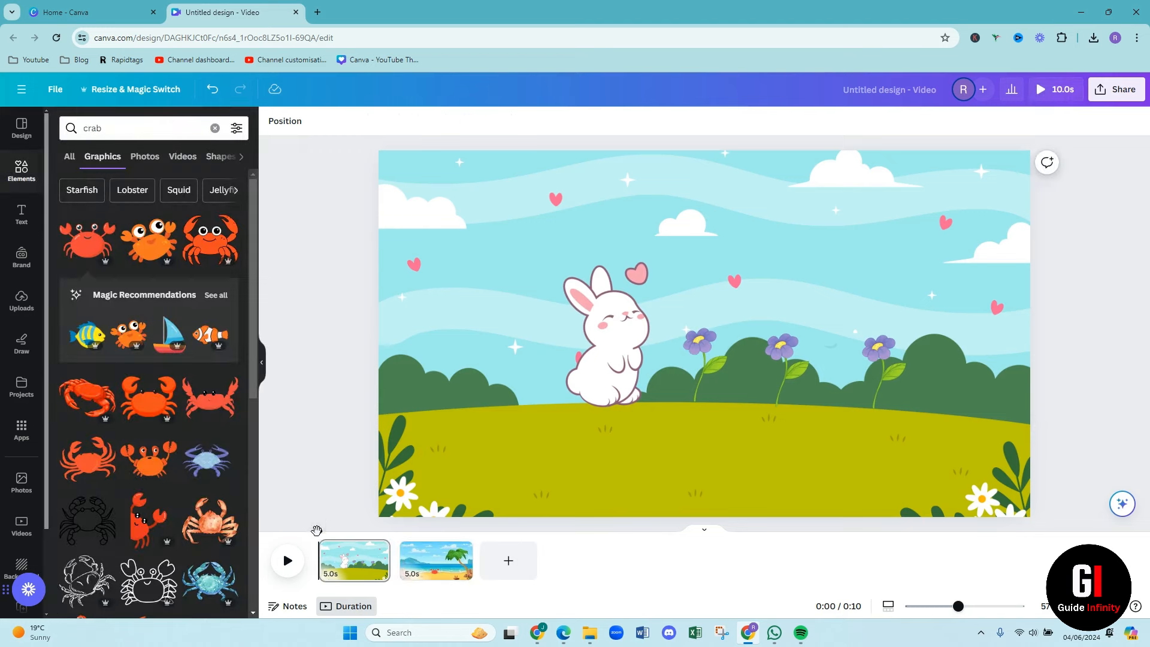
pyautogui.click(288, 560)
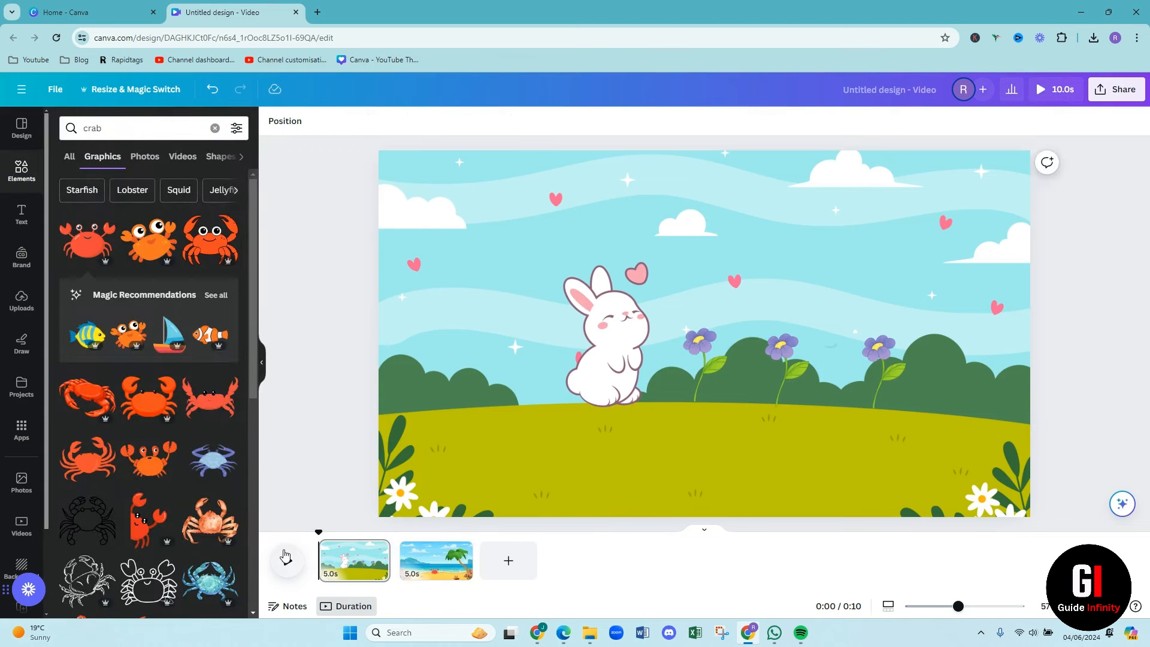